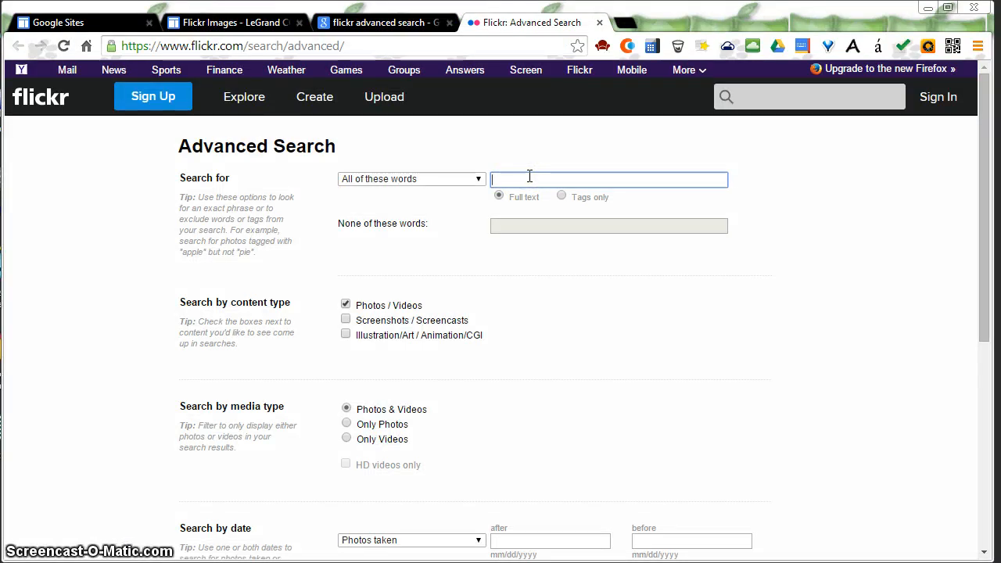
Search for Guanajuato photos, limited to Creative Commons content that may be used commercially and modified, adapted or built upon
text(Guanajuato)
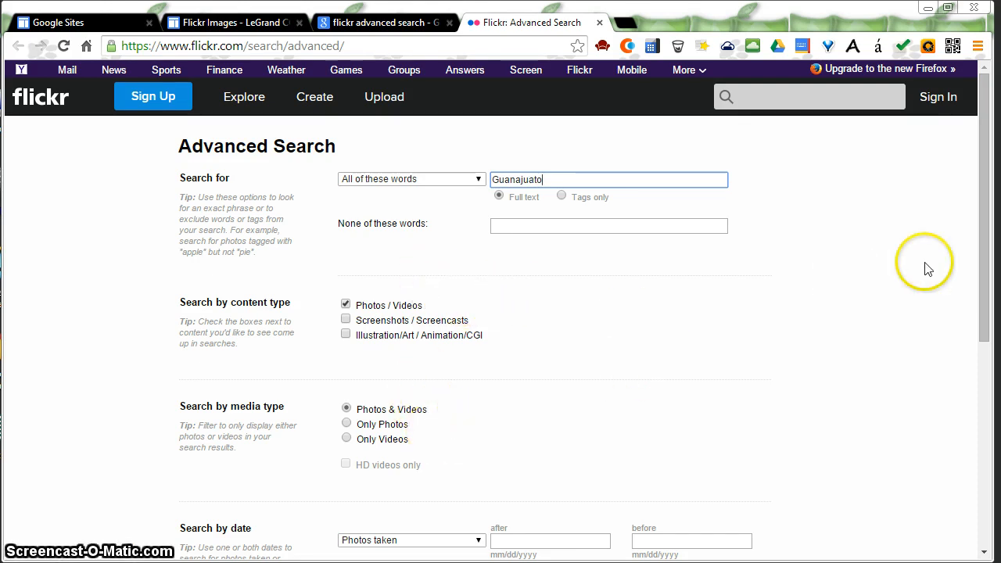
drag(986, 292, 987, 469)
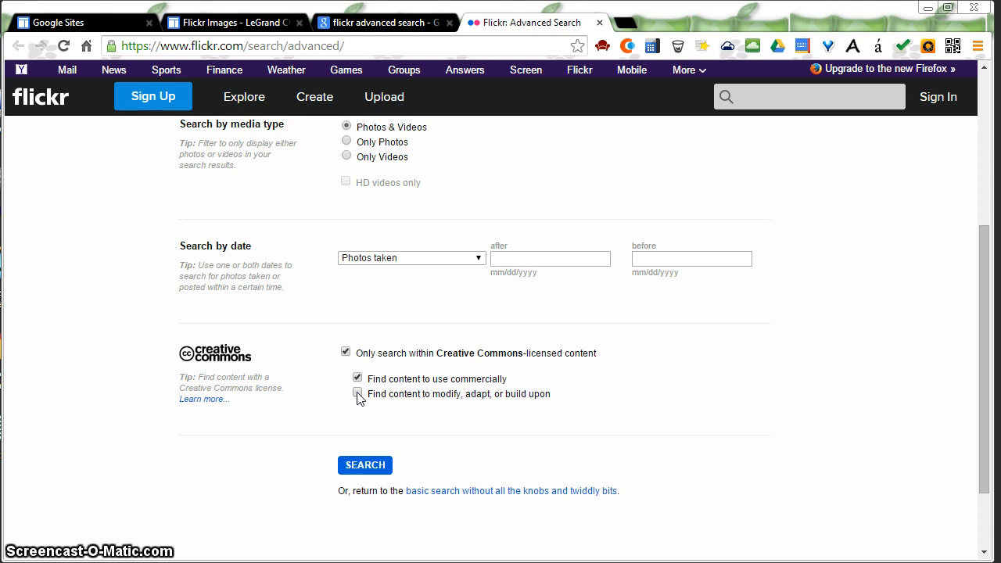
click(365, 465)
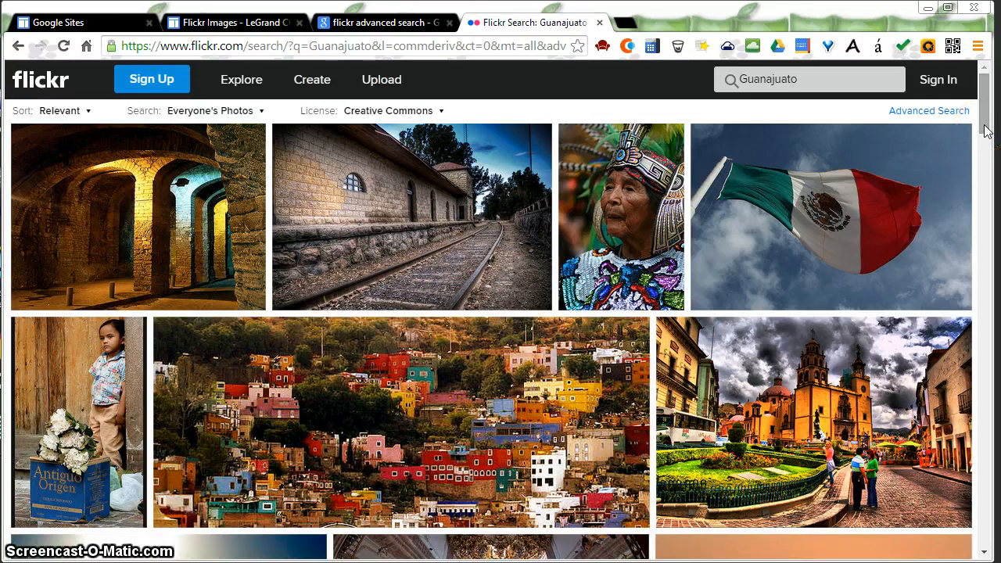
Browse the search results and open the Artesanias photo of colourful painted jars
drag(987, 131, 998, 400)
click(984, 291)
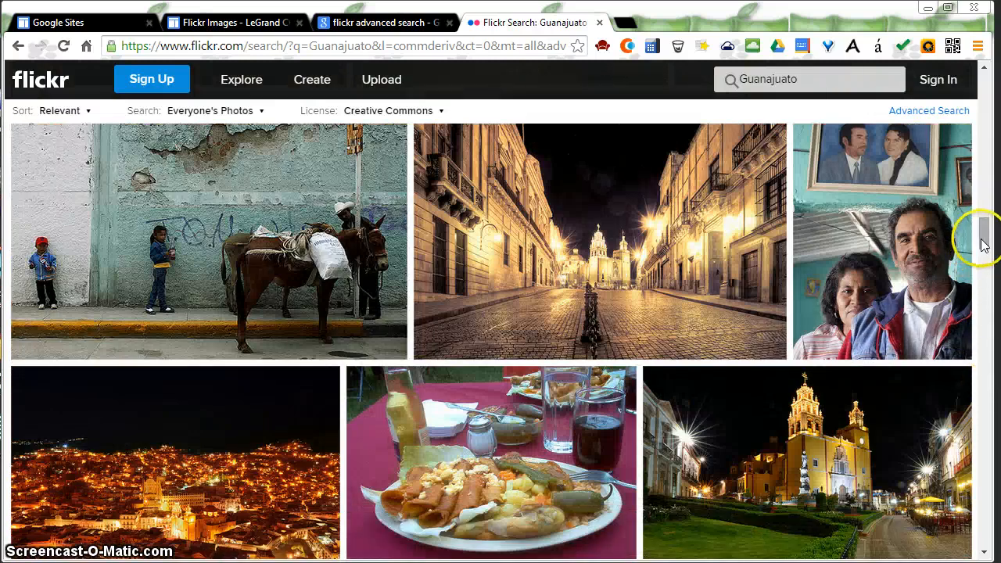
drag(983, 239, 994, 334)
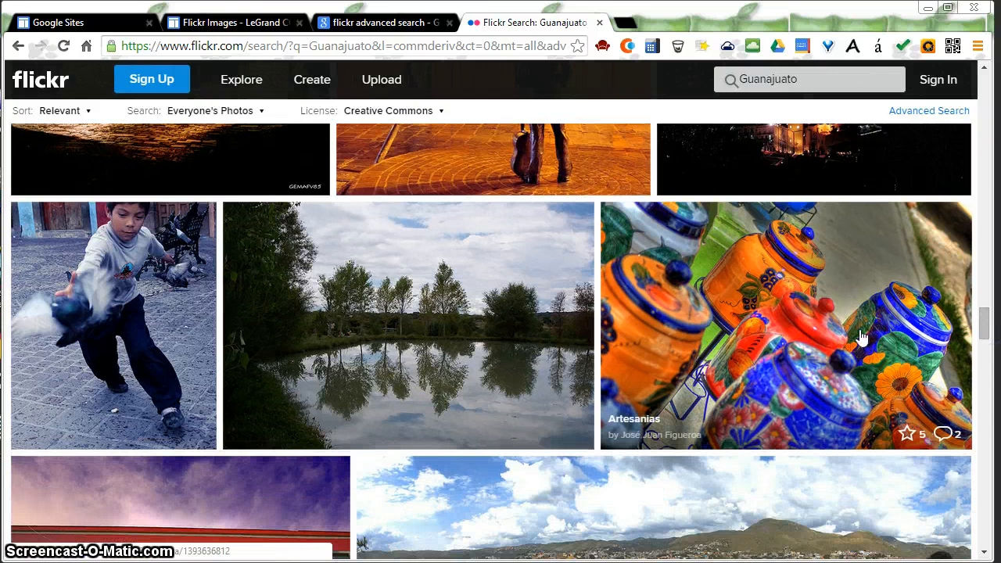
click(828, 313)
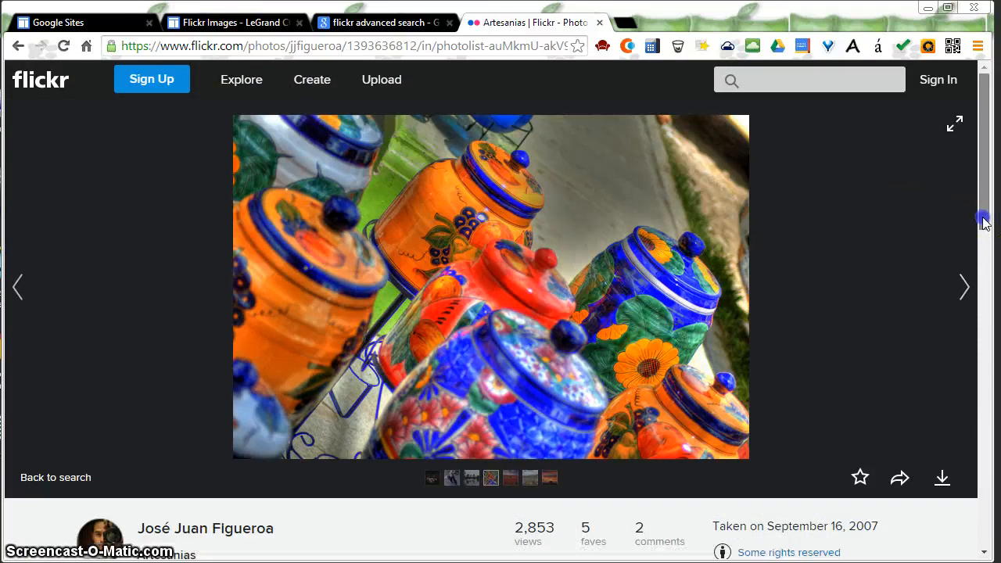
Review the photo's attribution details and its Creative Commons licence terms, and return to the photo page
drag(982, 217, 985, 243)
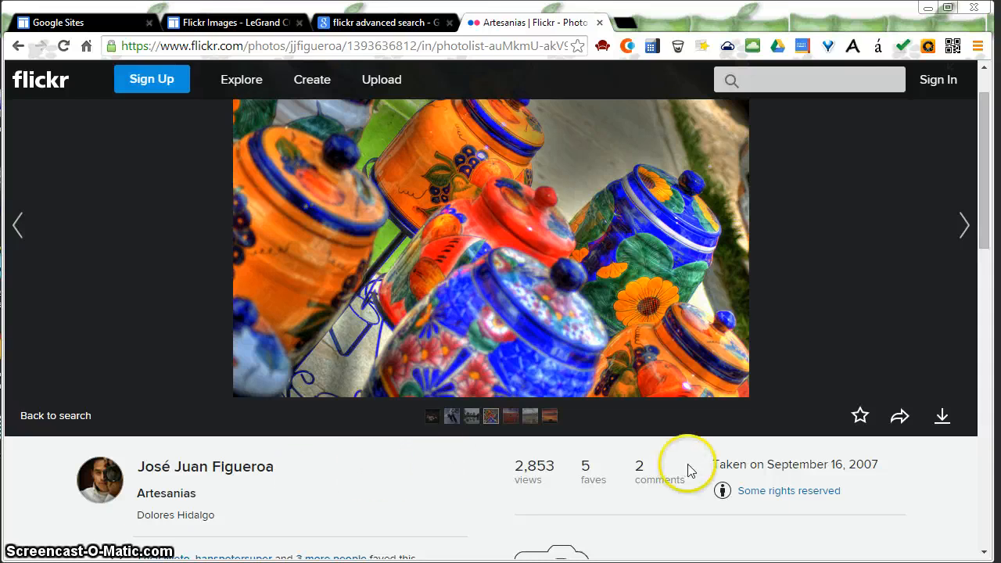
click(779, 492)
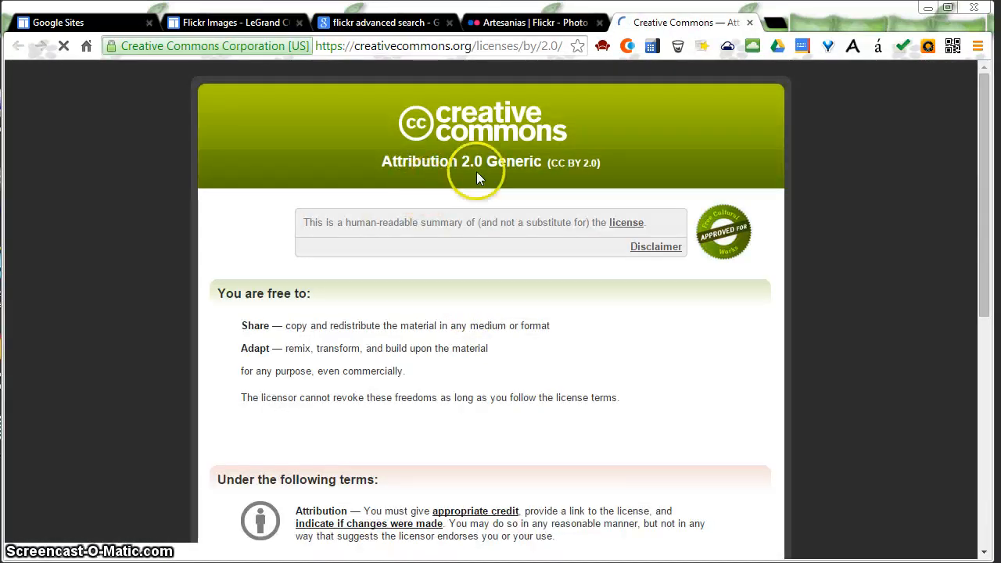
click(562, 173)
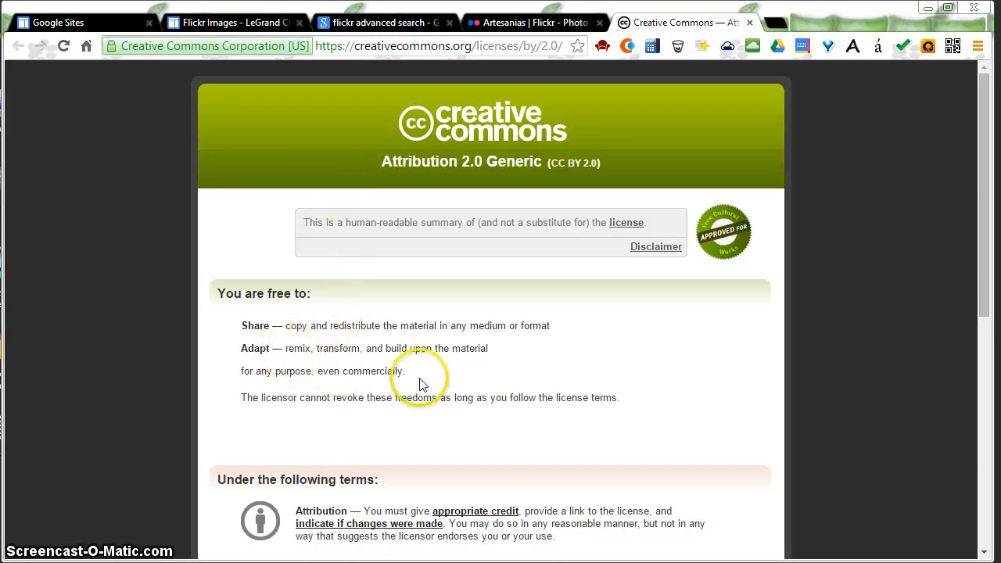
click(749, 23)
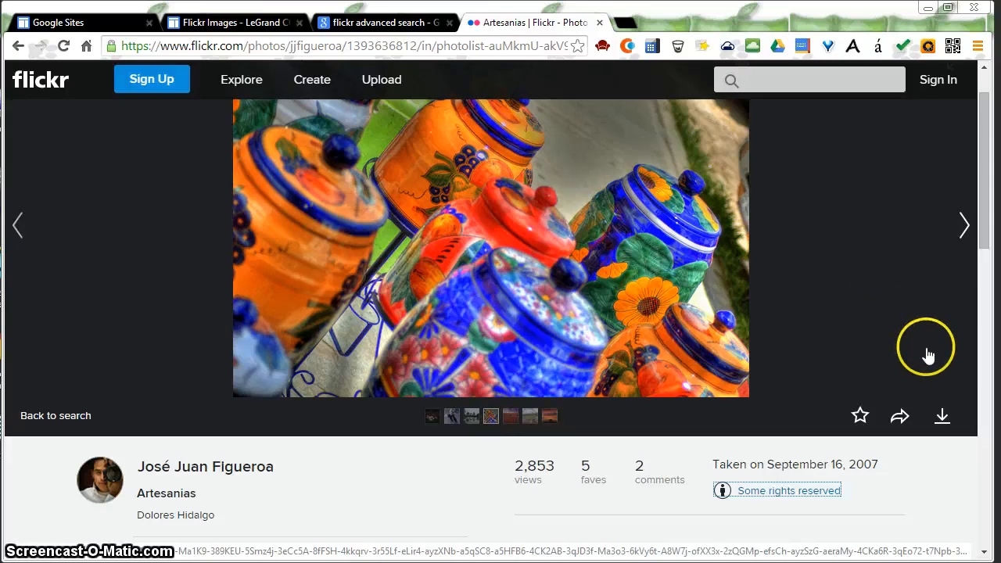
Open the page with all sizes of the photo, compare the medium versions and choose Medium 640
click(942, 420)
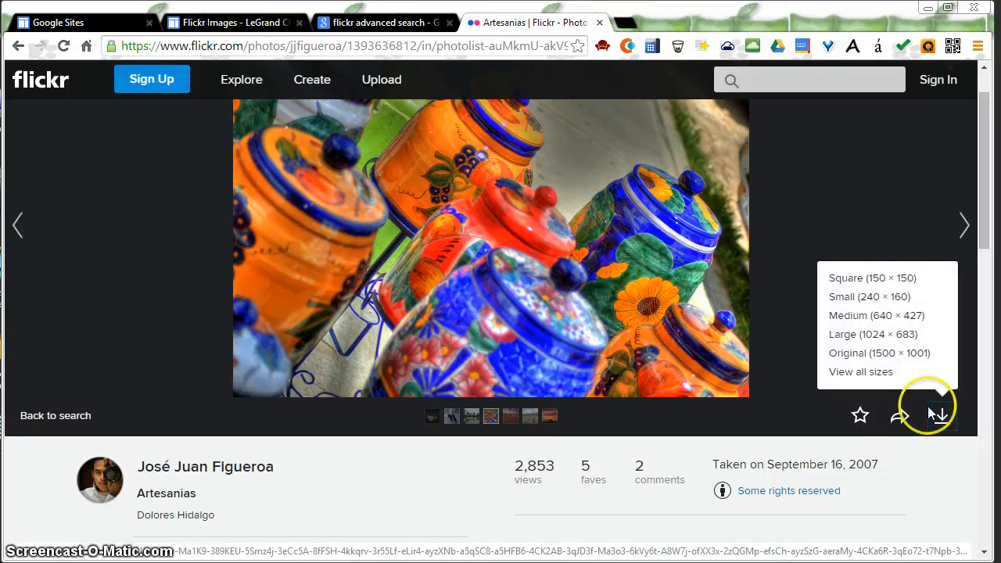
click(877, 374)
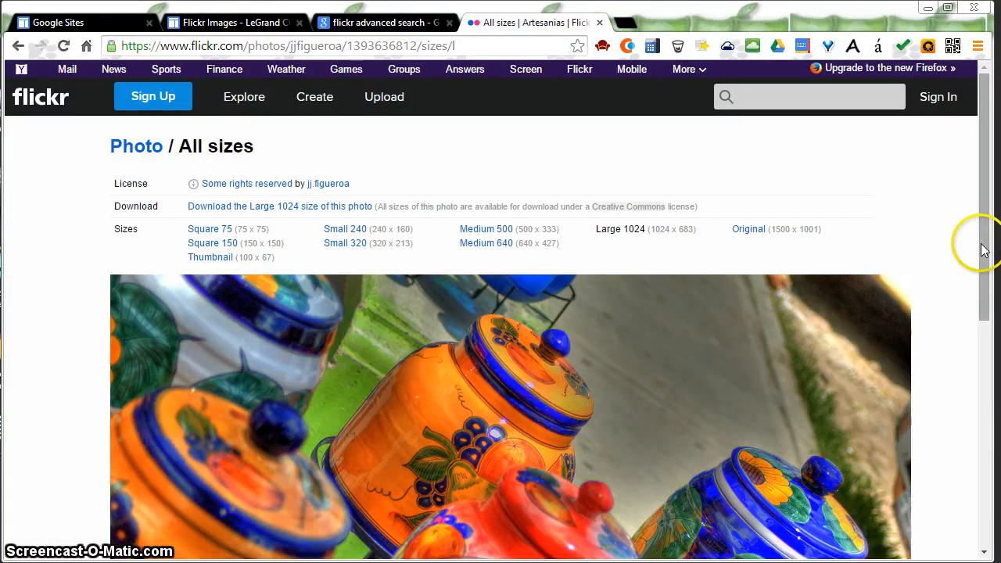
mouse_move(984, 247)
mouse_down()
mouse_move(977, 404)
mouse_move(982, 258)
mouse_up()
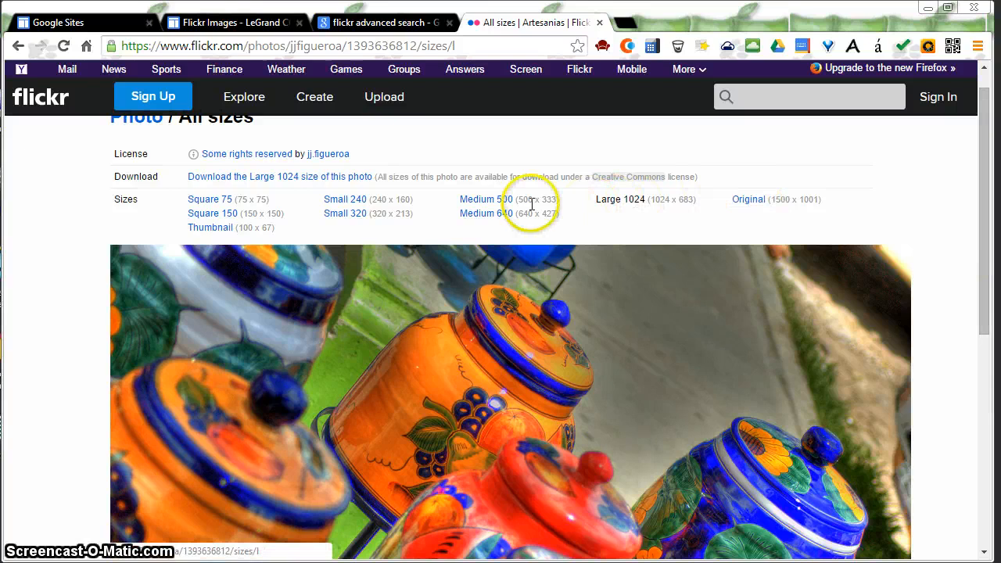
click(501, 219)
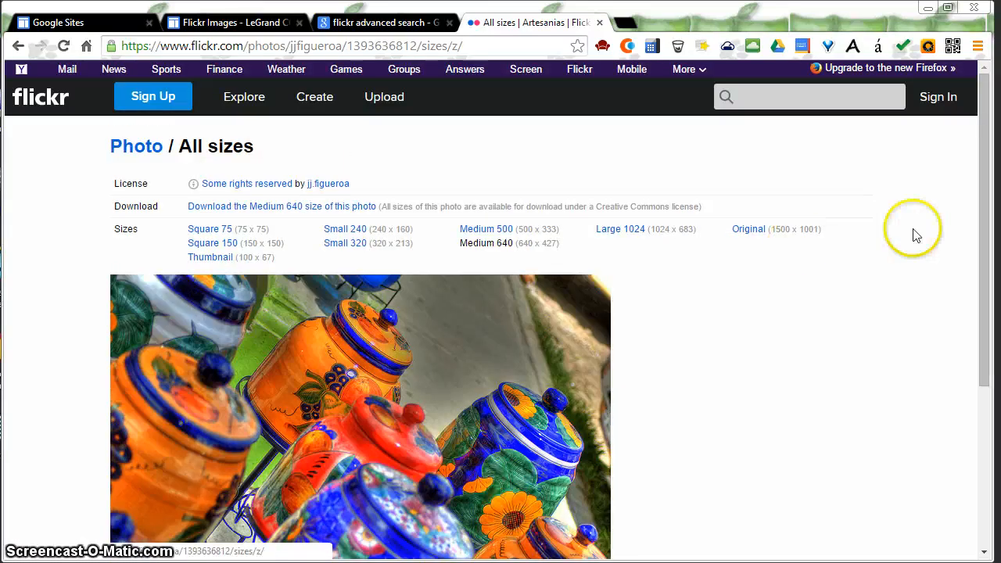
drag(982, 252, 998, 278)
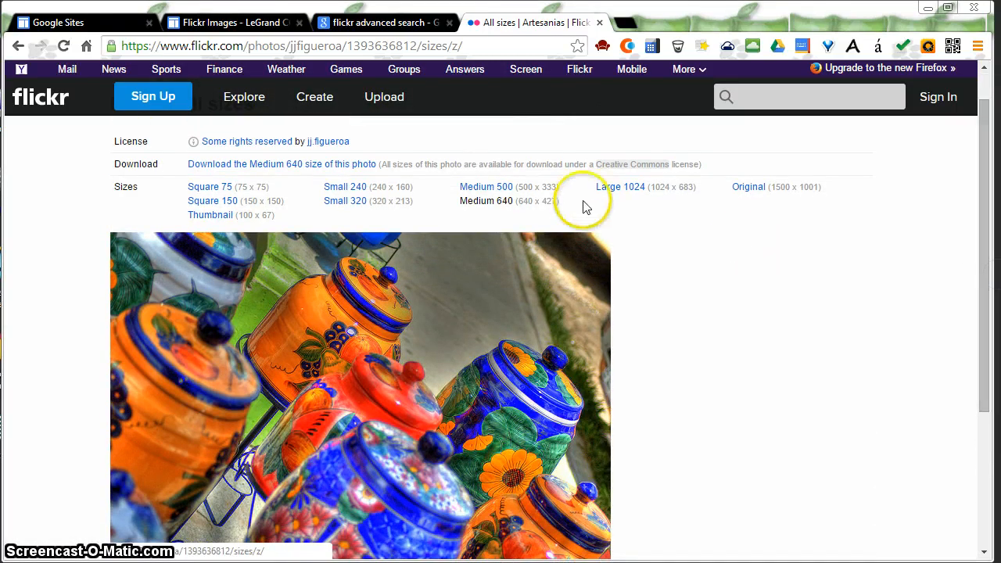
click(489, 189)
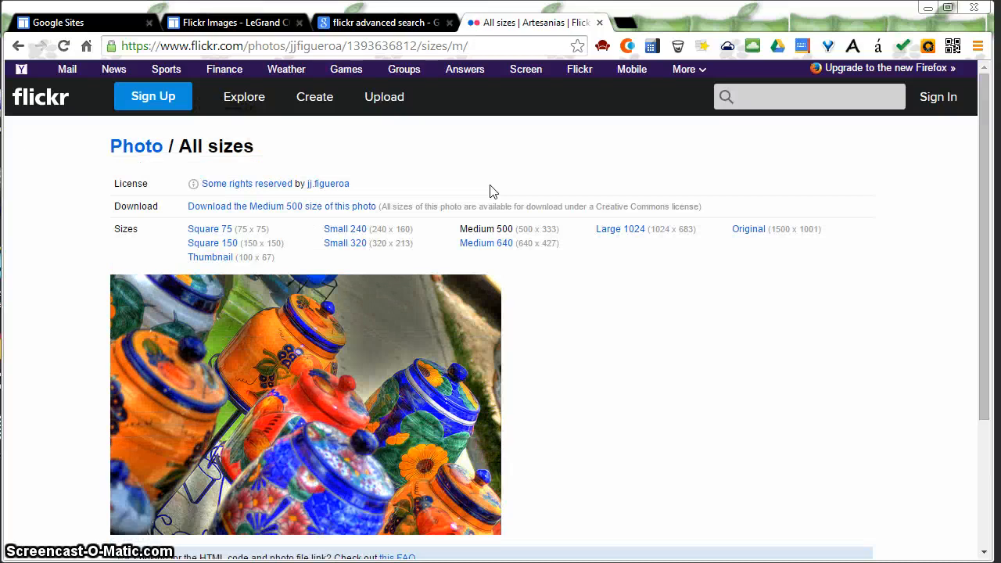
click(487, 243)
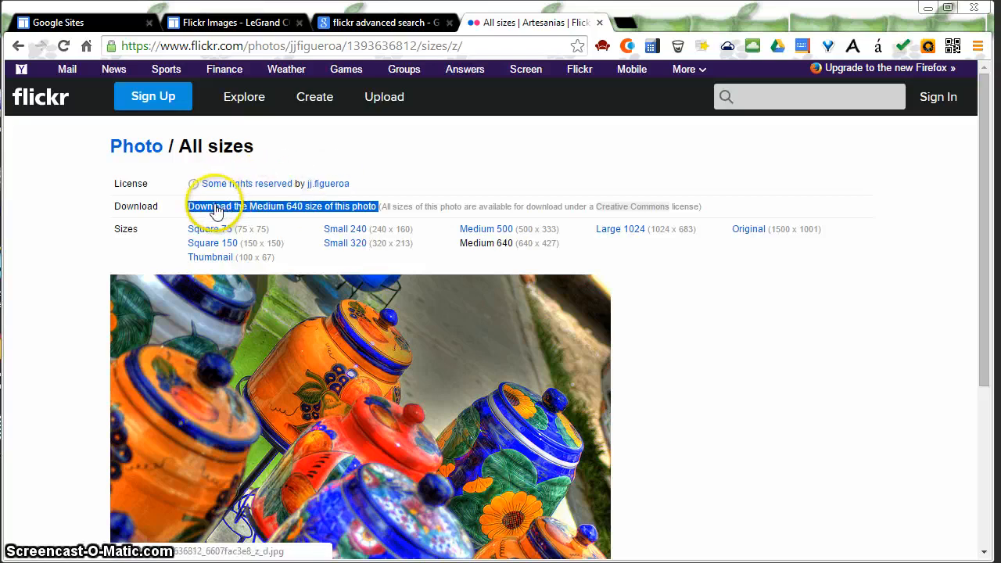
Download the Medium 640 size of the photo, preview the downloaded file and close the preview
drag(178, 210, 213, 212)
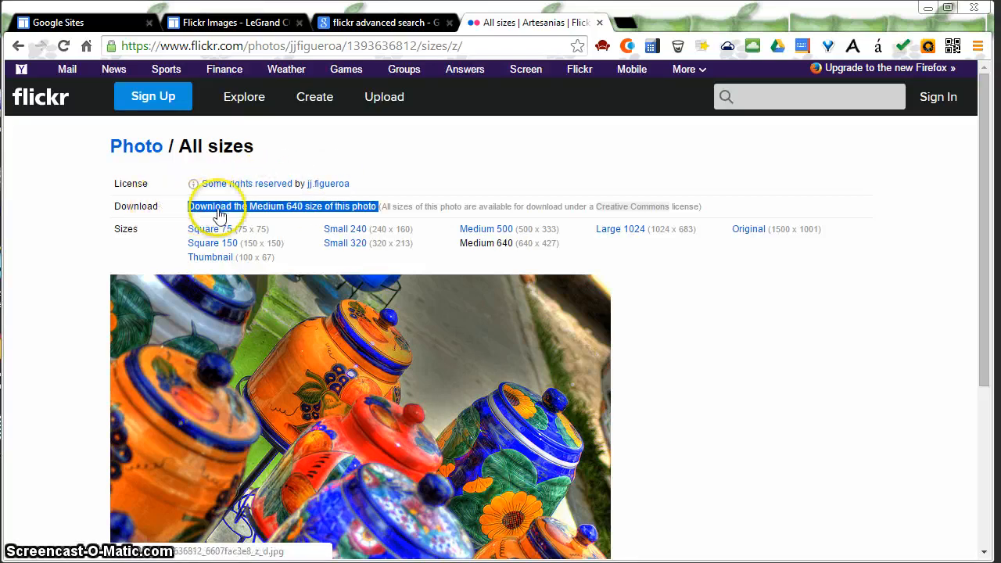
click(262, 207)
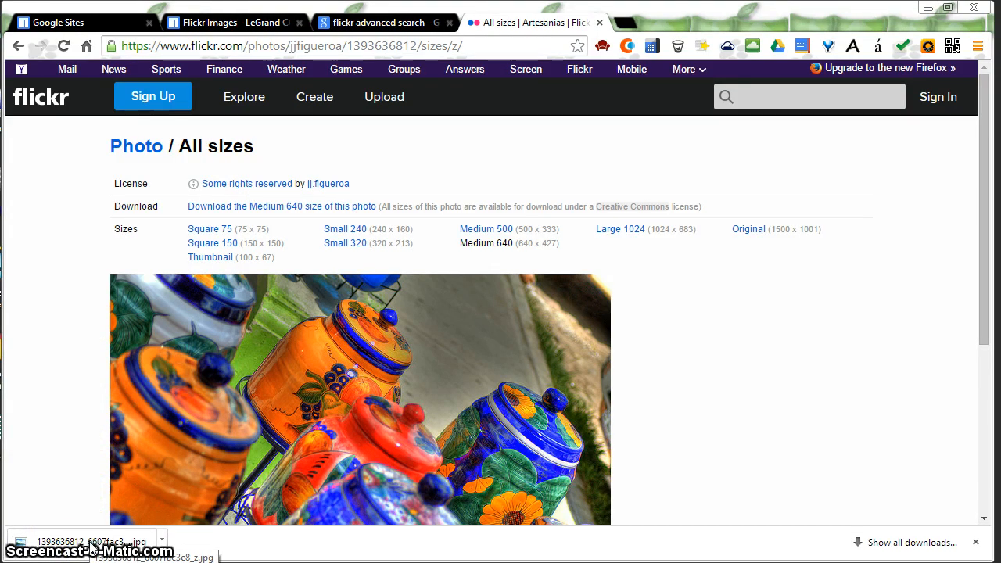
click(92, 542)
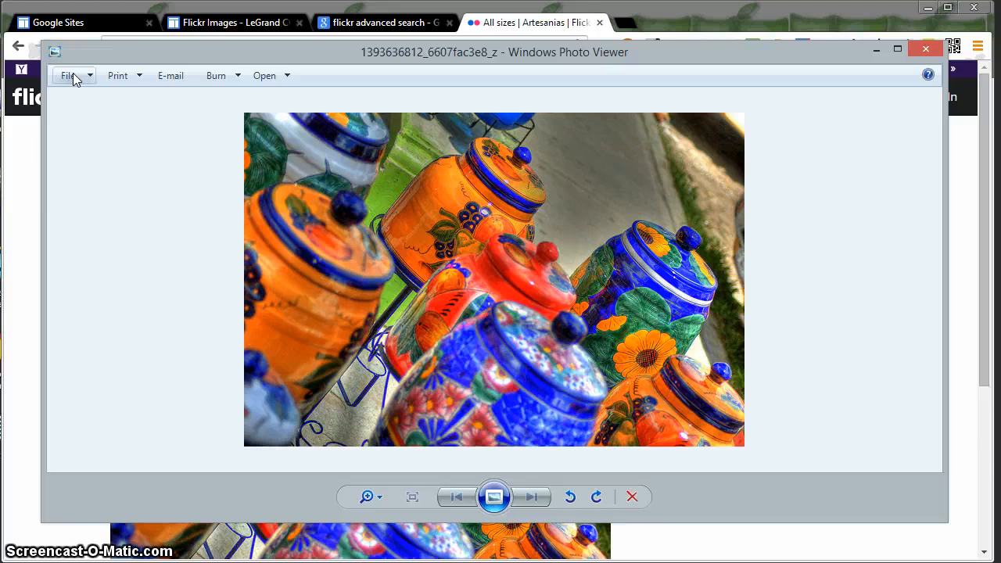
click(923, 52)
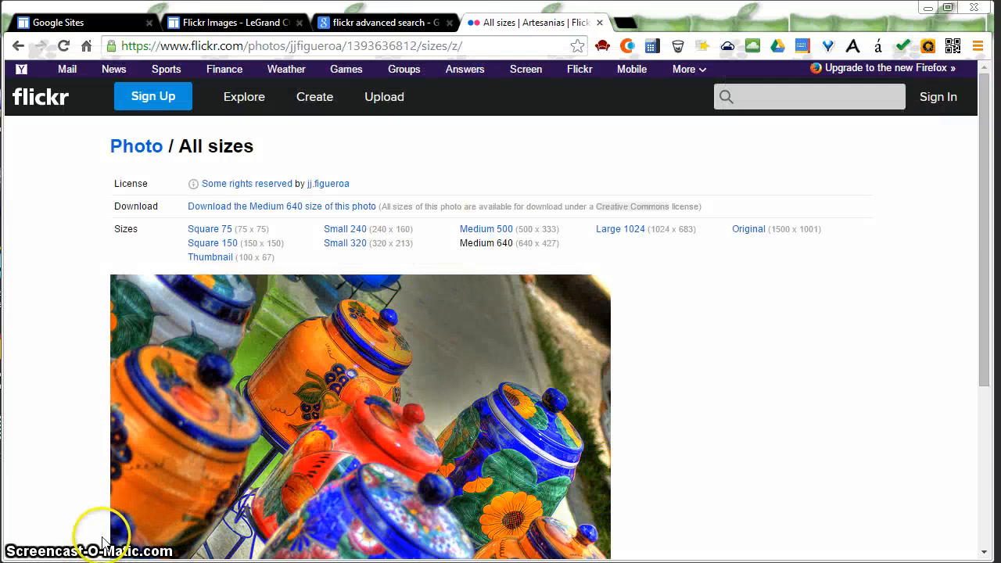
Download the Medium 640 photo again and show the new file in its folder
triple_click(252, 209)
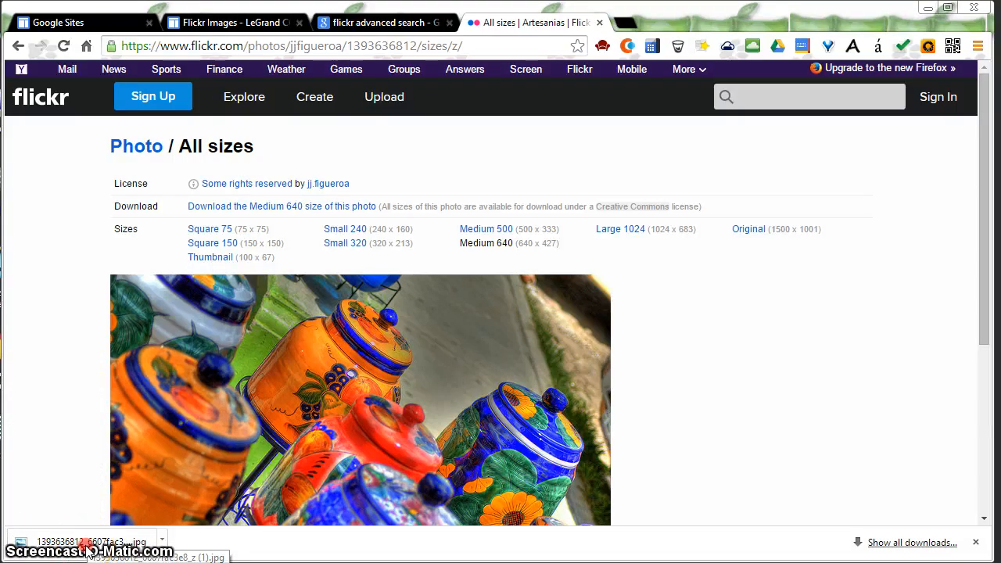
right_click(89, 547)
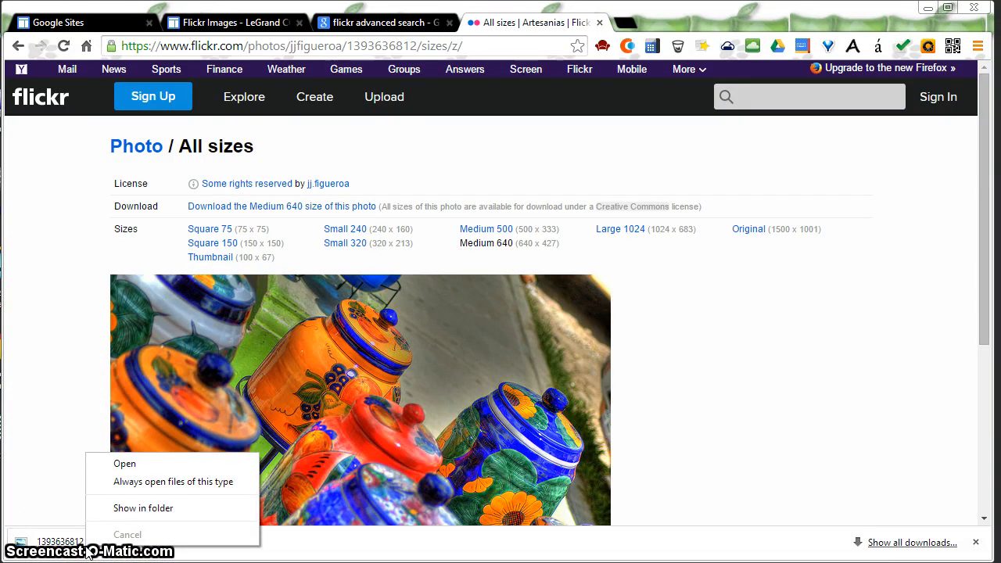
click(154, 510)
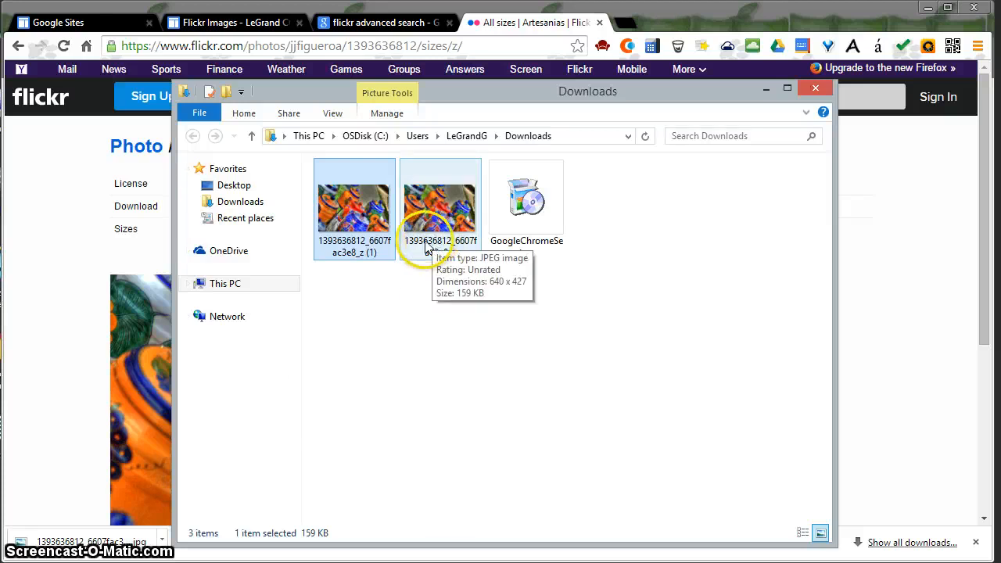
right_click(358, 248)
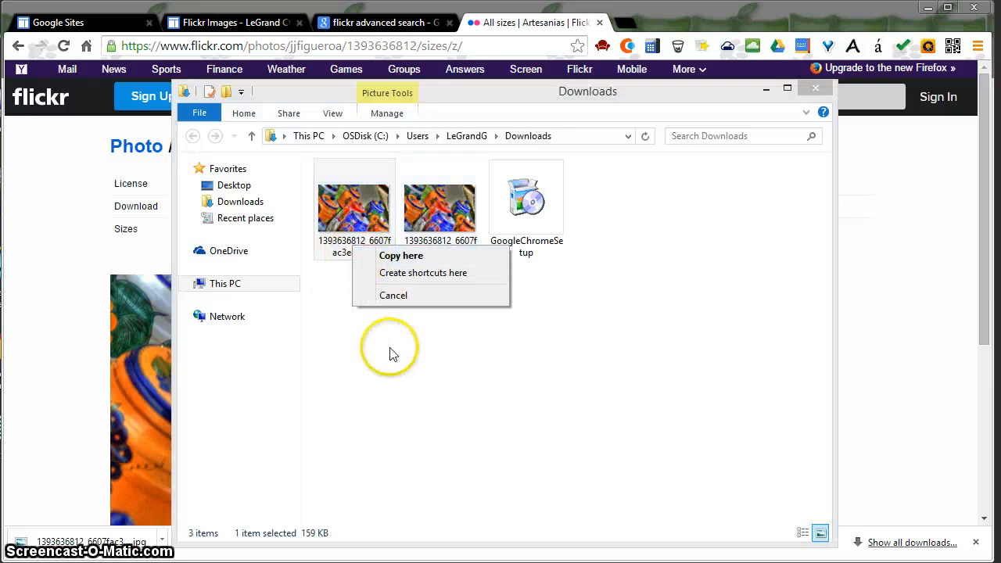
right_click(391, 348)
click(349, 248)
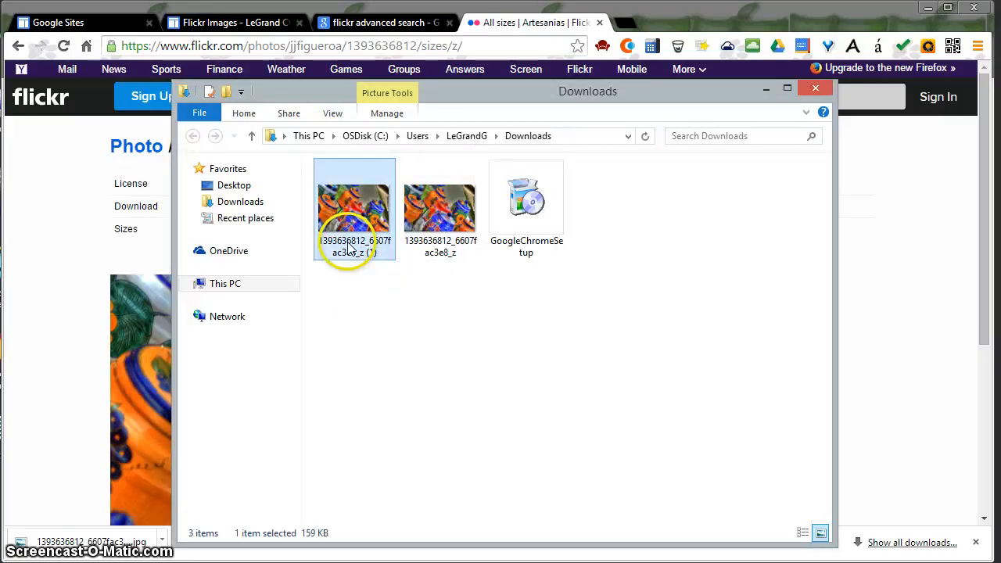
right_click(397, 277)
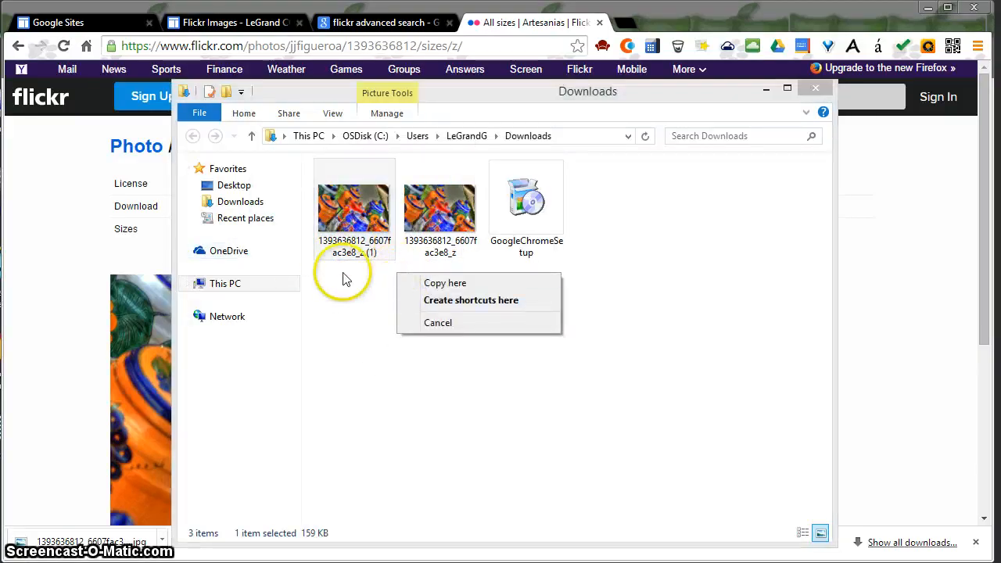
click(348, 240)
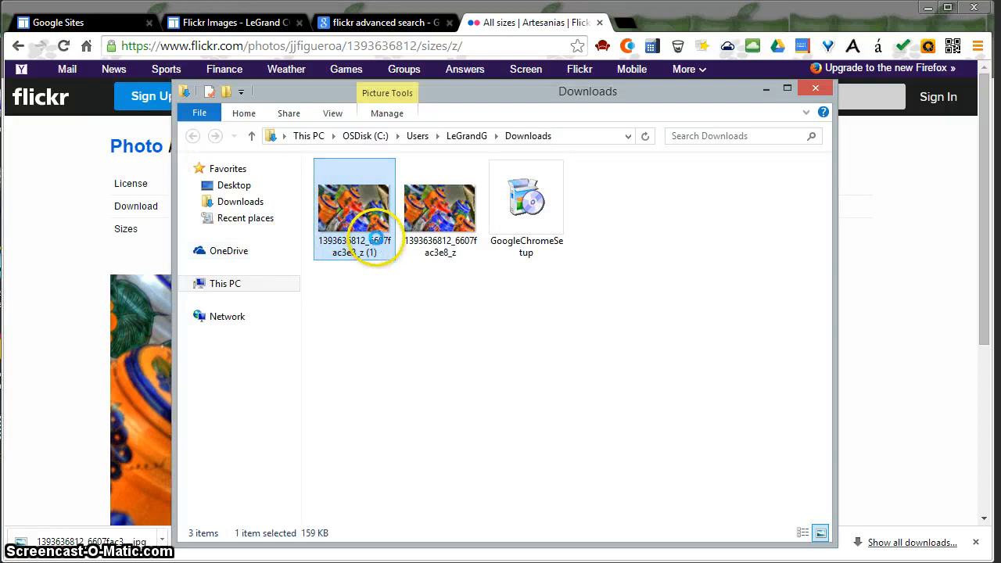
Rename the newly downloaded photo with Artesanias, the photographer's name, Flickr and CCby2point0, and close the folder window
right_click(377, 244)
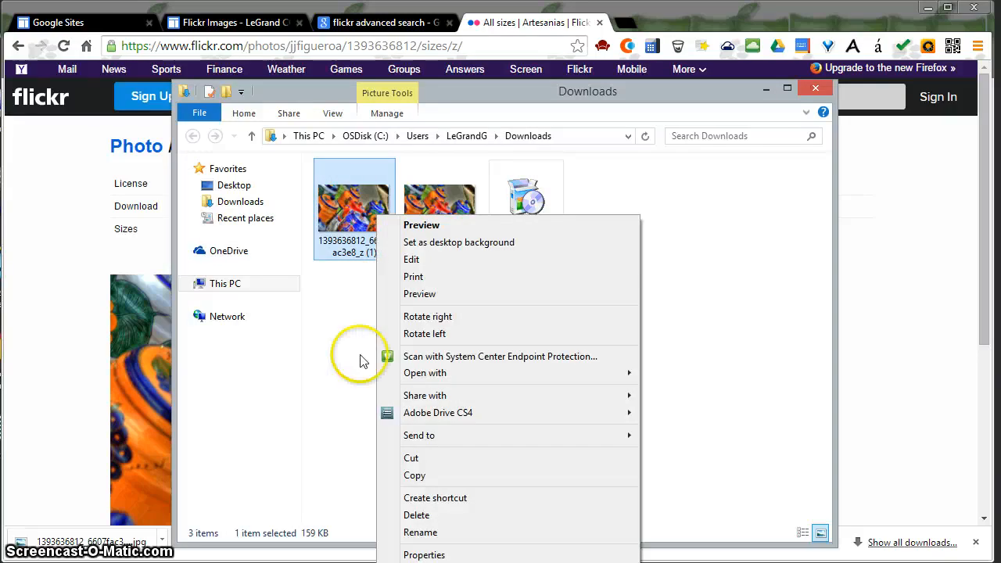
click(421, 533)
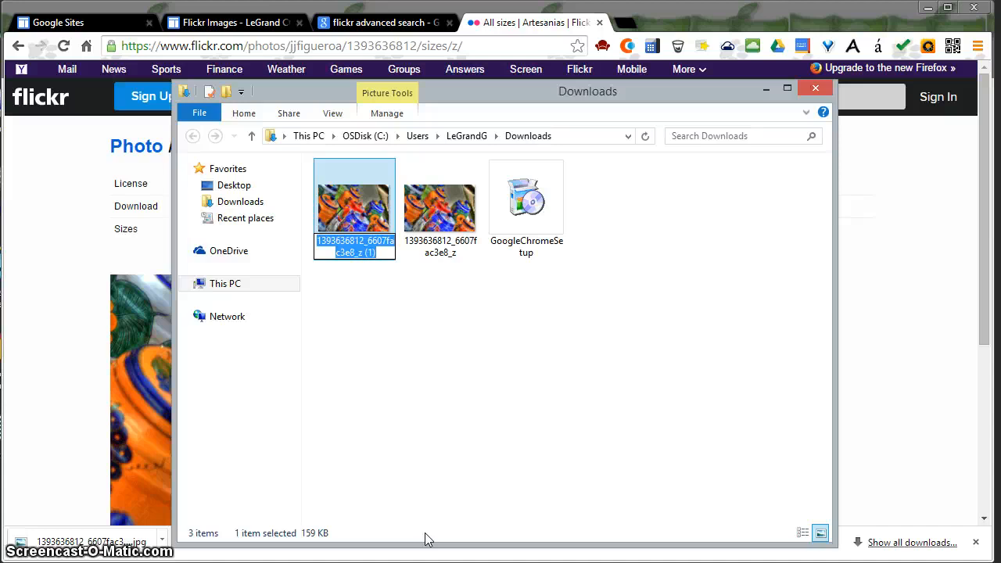
click(385, 536)
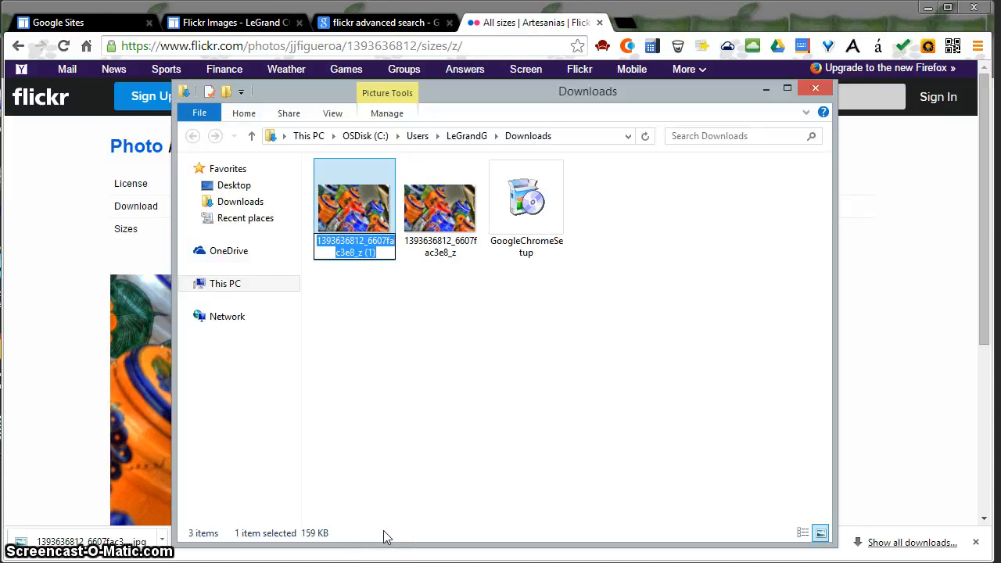
text(Ar)
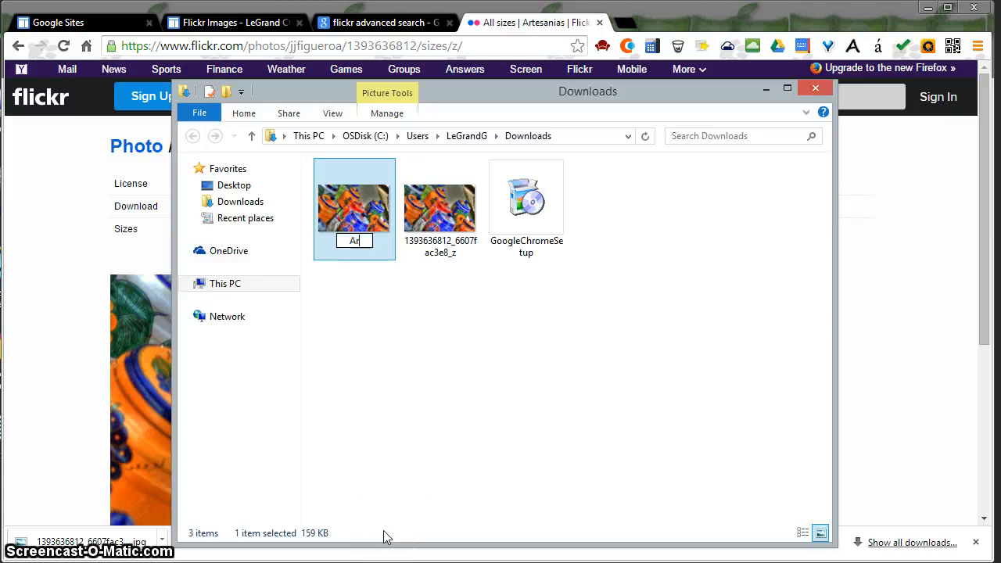
text(tesanias)
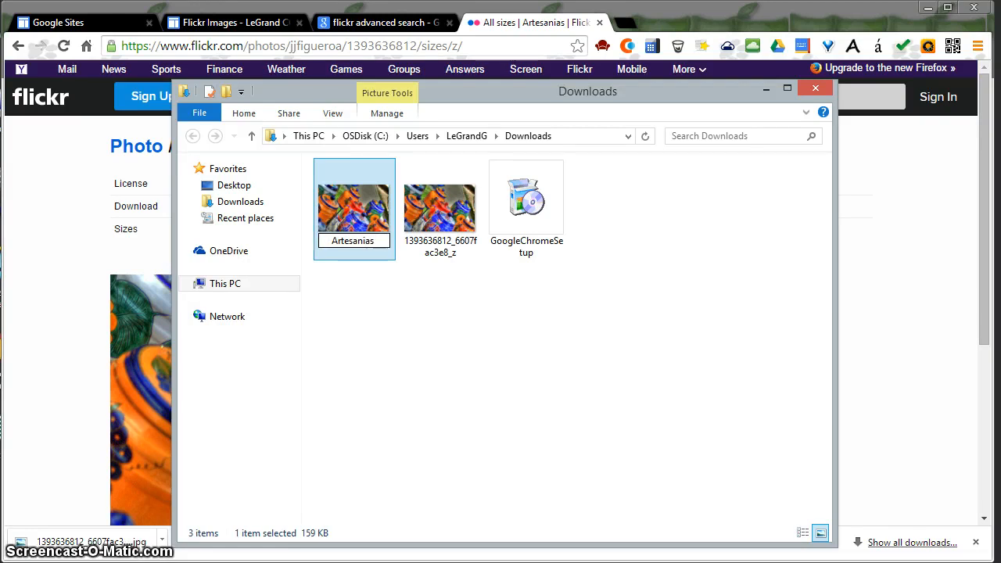
text( Jose)
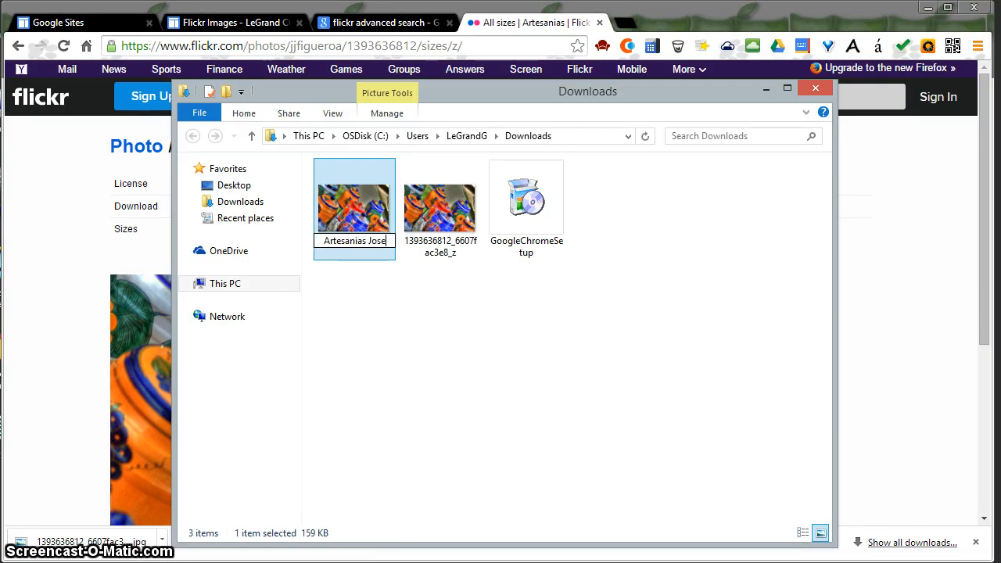
text(JuanFigu)
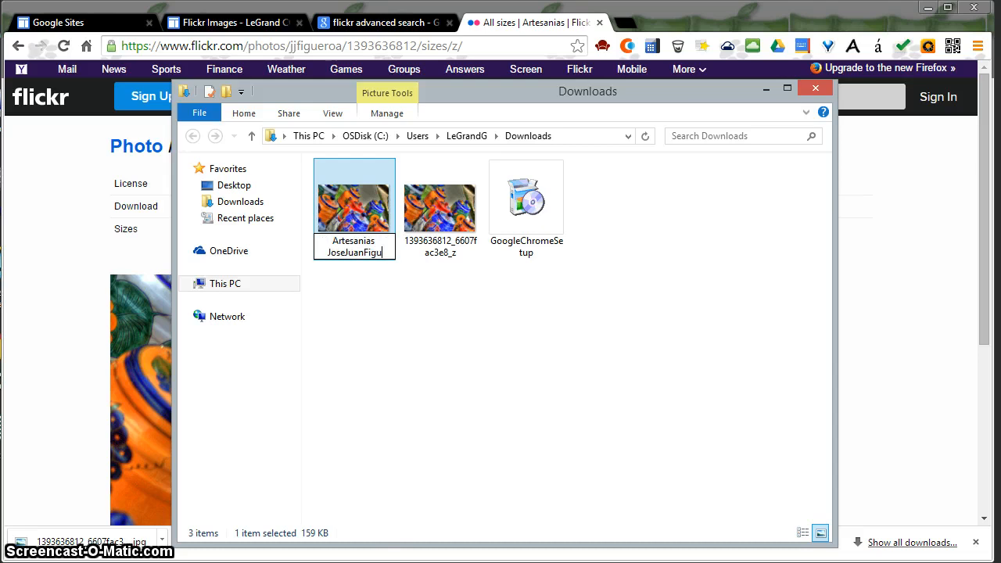
text(aroa Flickr)
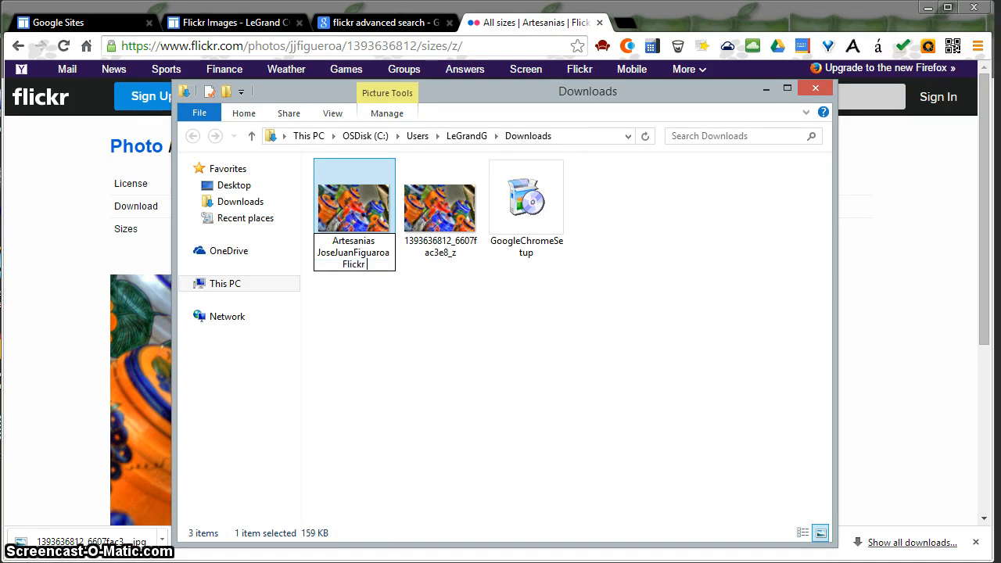
text( CCby)
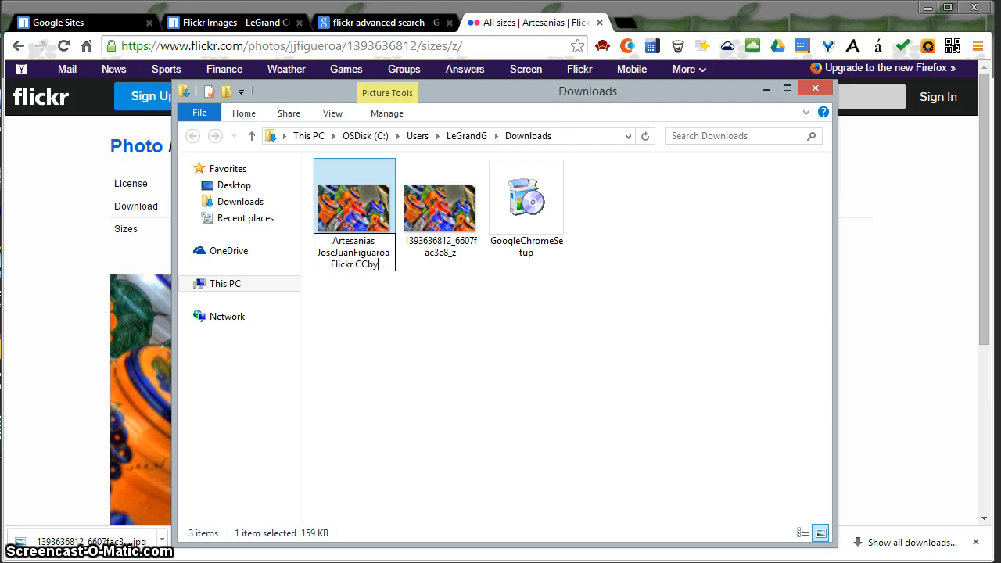
text(2point)
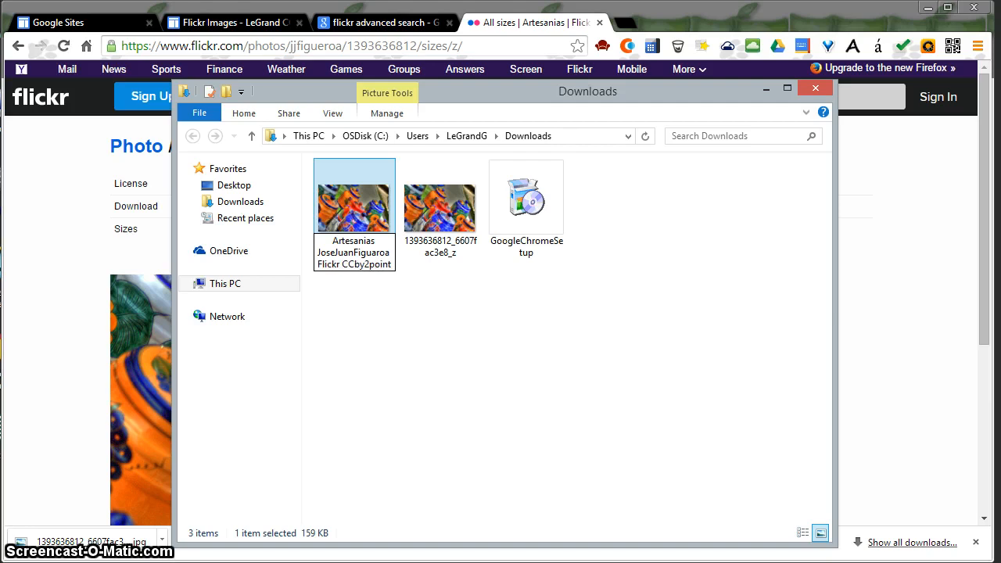
text(0)
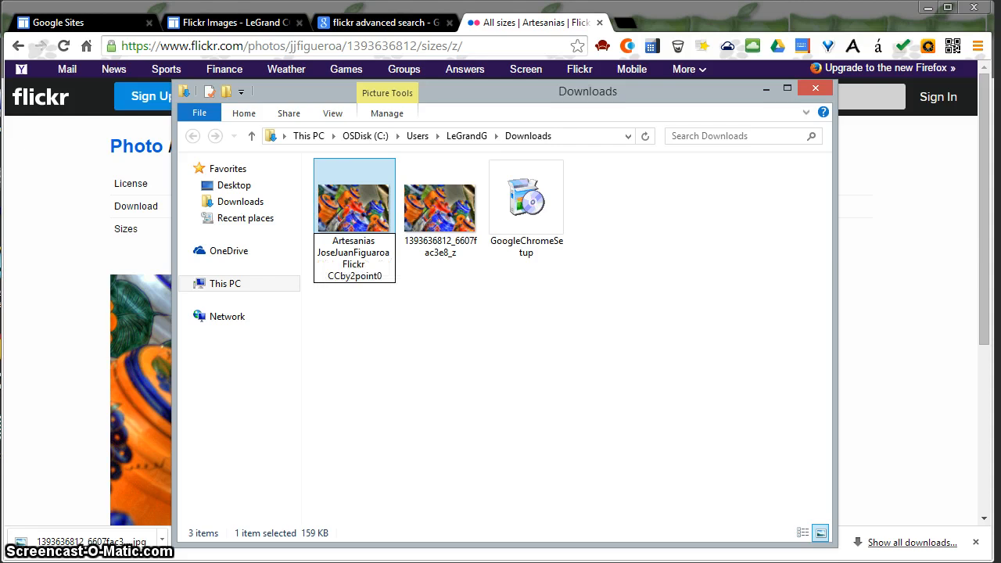
key(Return)
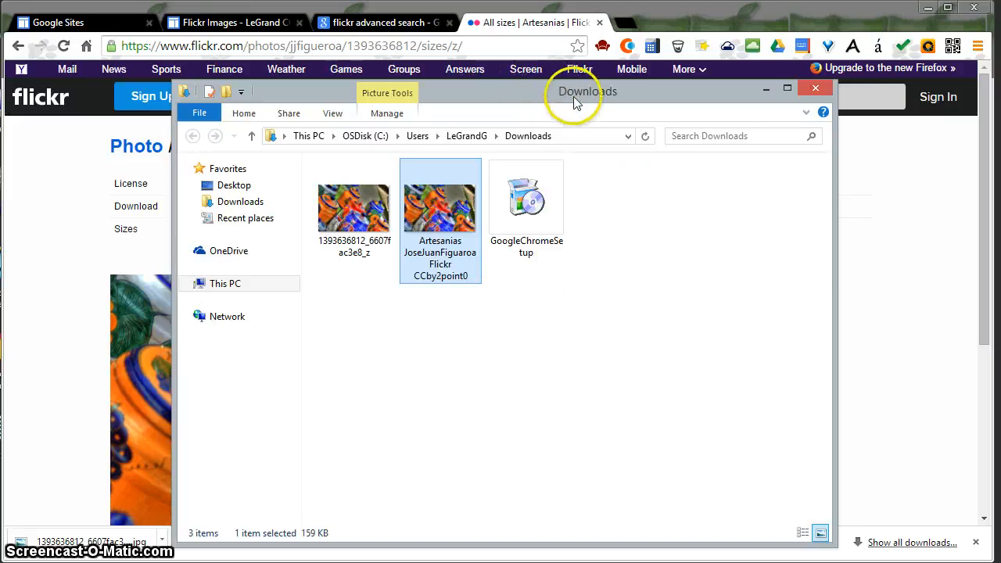
click(616, 261)
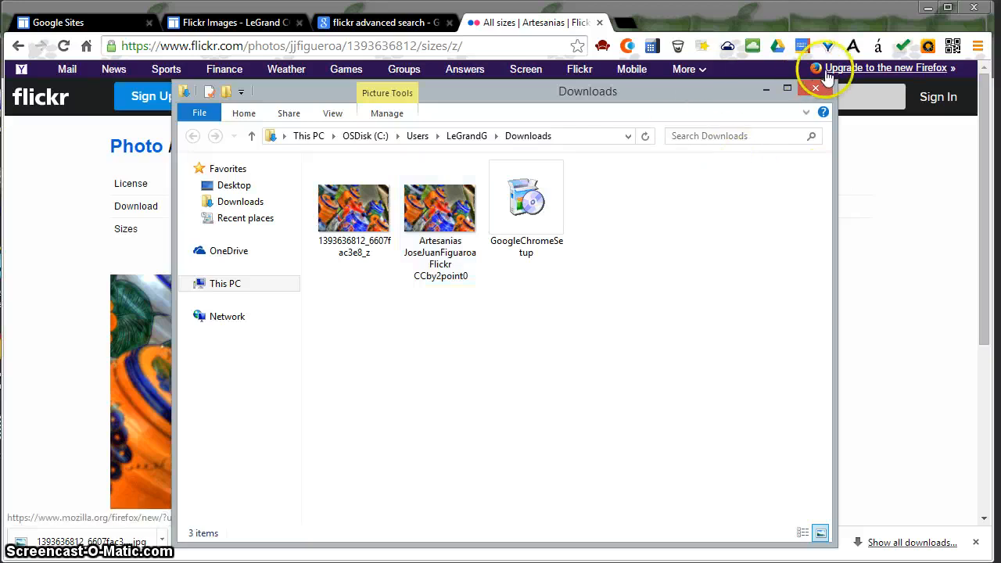
click(815, 89)
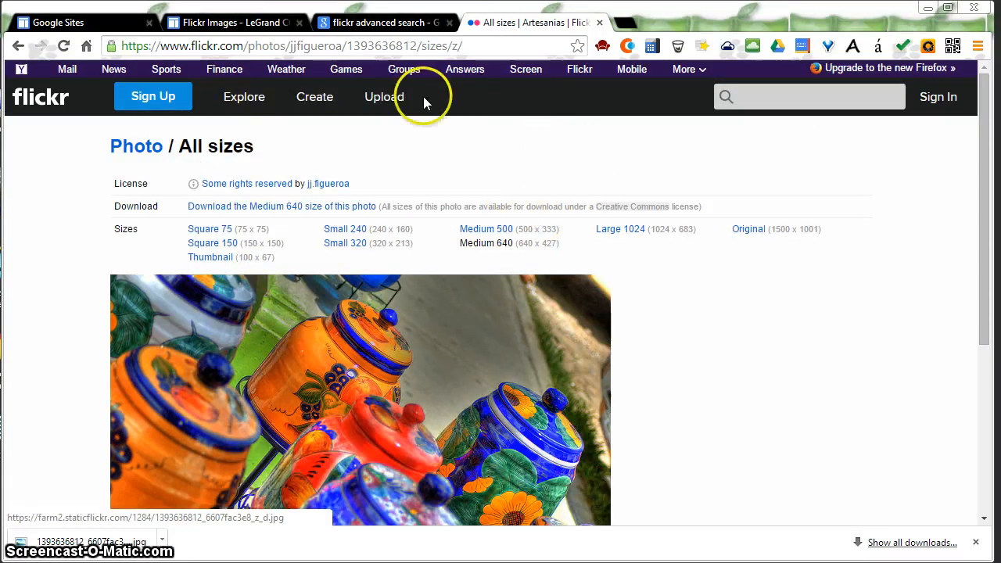
Return to the Flickr Images site page and open its Movie subpage for editing
click(235, 23)
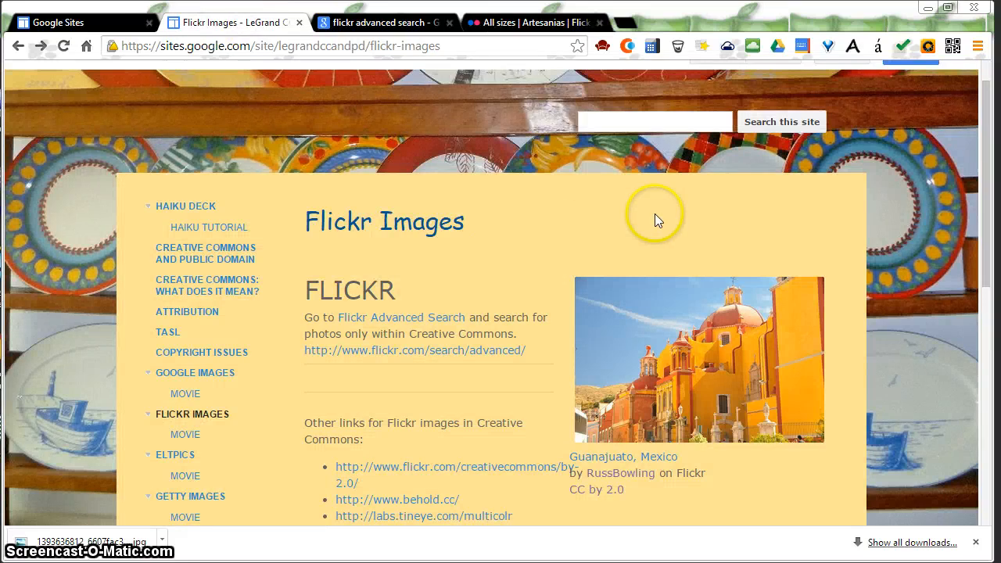
click(188, 435)
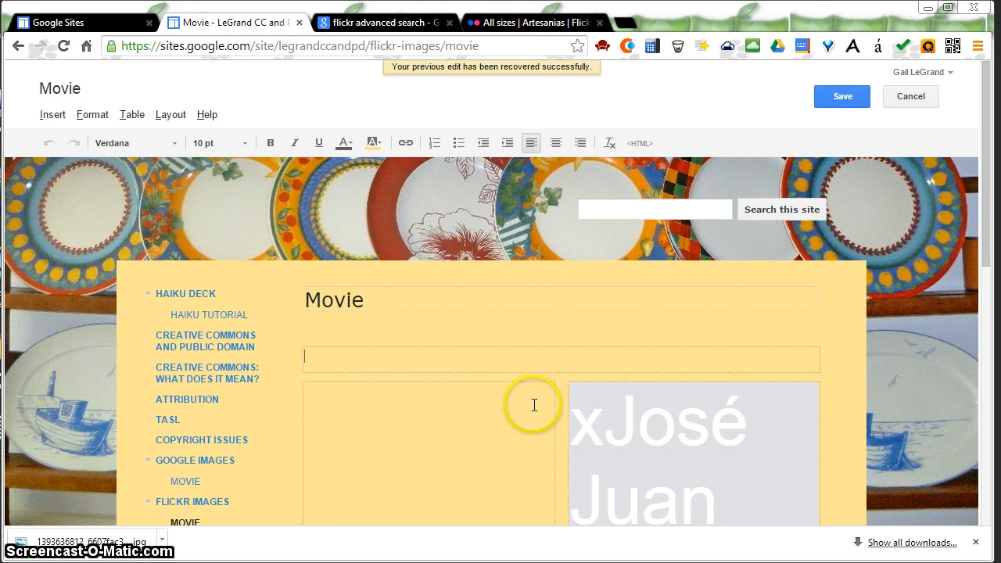
click(611, 440)
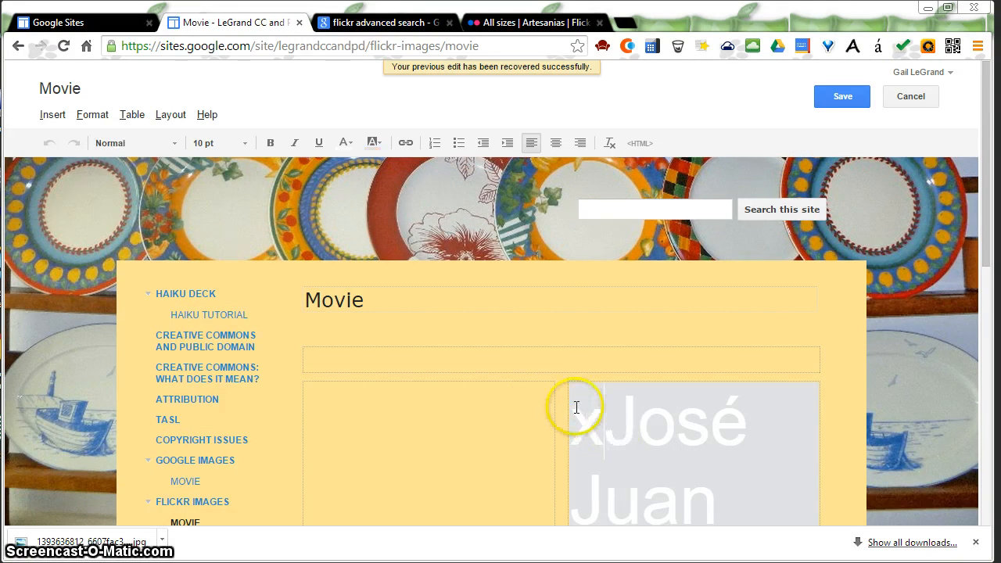
Insert the renamed Artesanias photo from the Downloads folder as an uploaded image in the full-width section below the page title
click(382, 358)
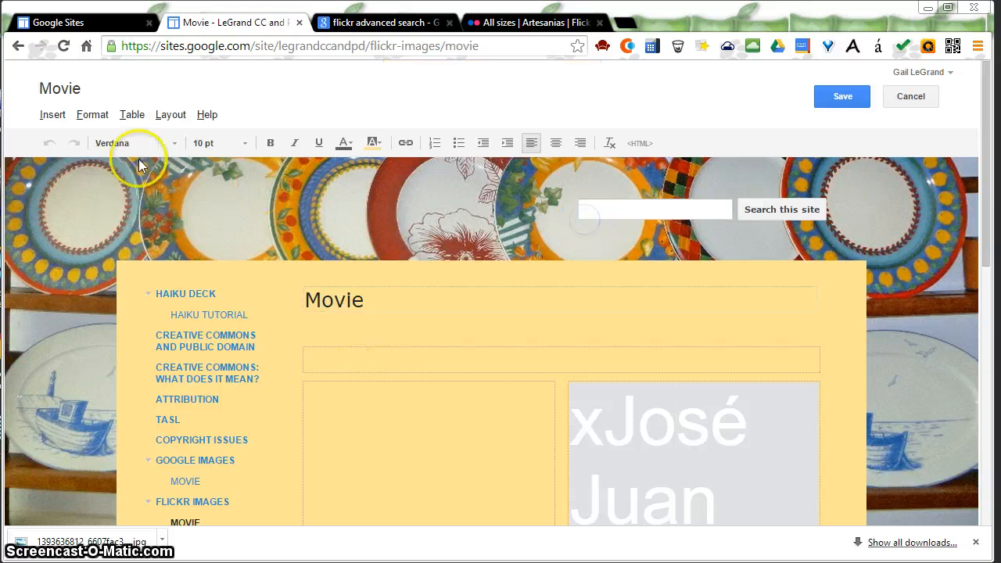
click(58, 118)
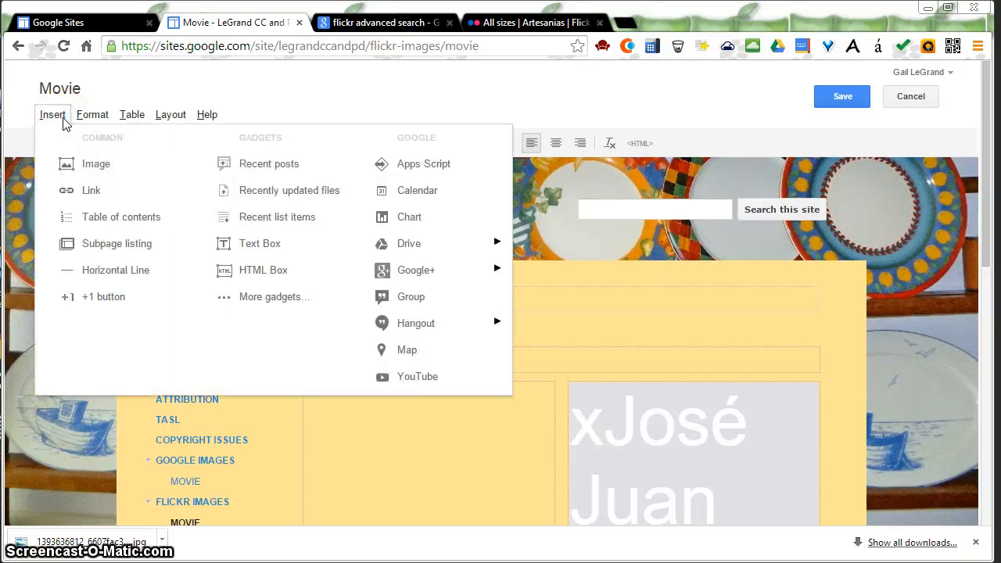
click(97, 168)
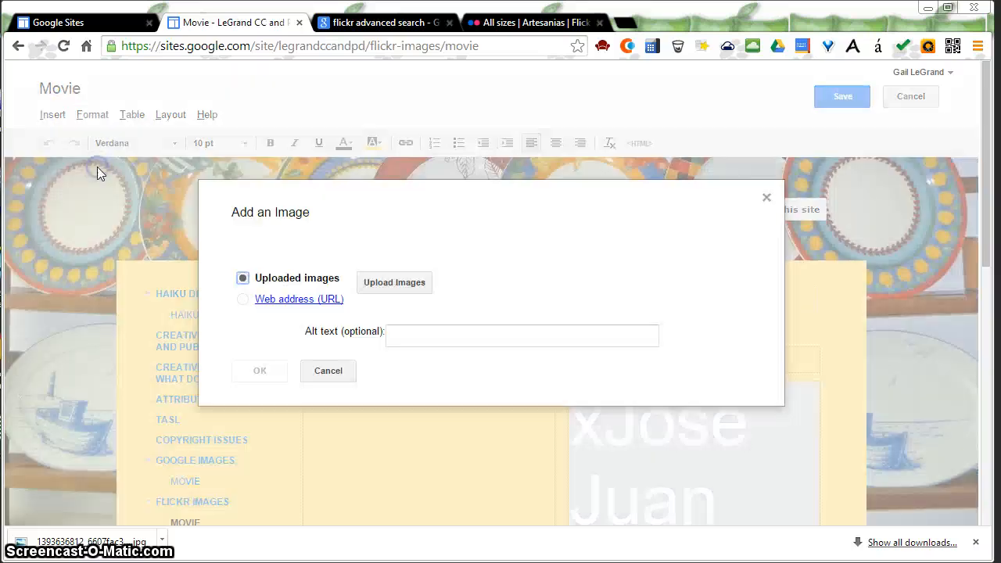
click(395, 283)
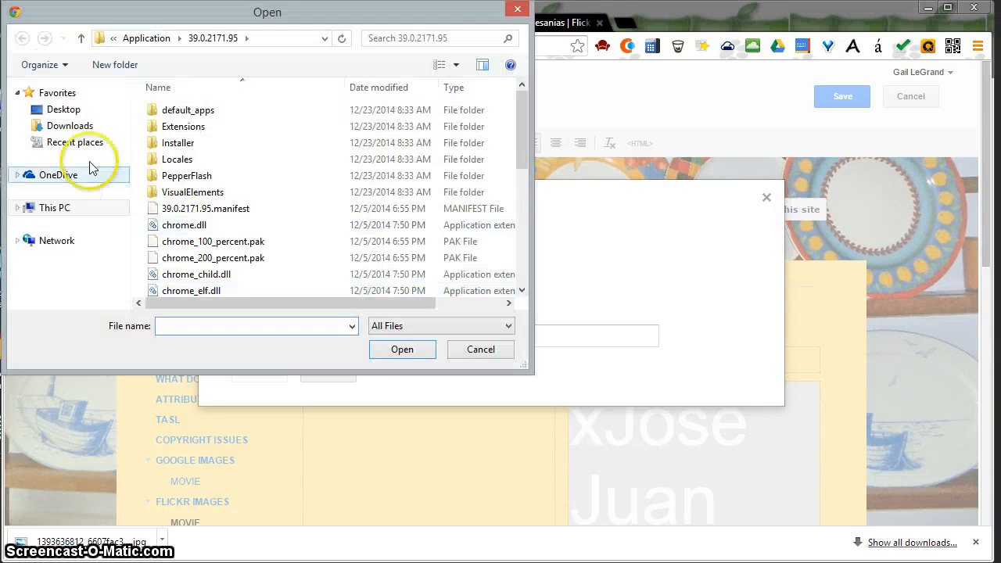
click(85, 129)
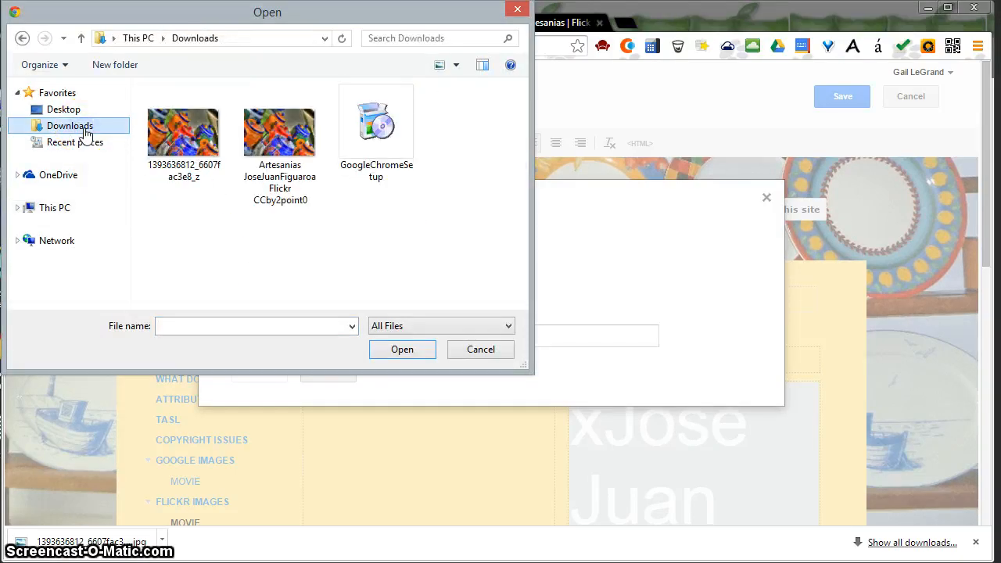
click(279, 142)
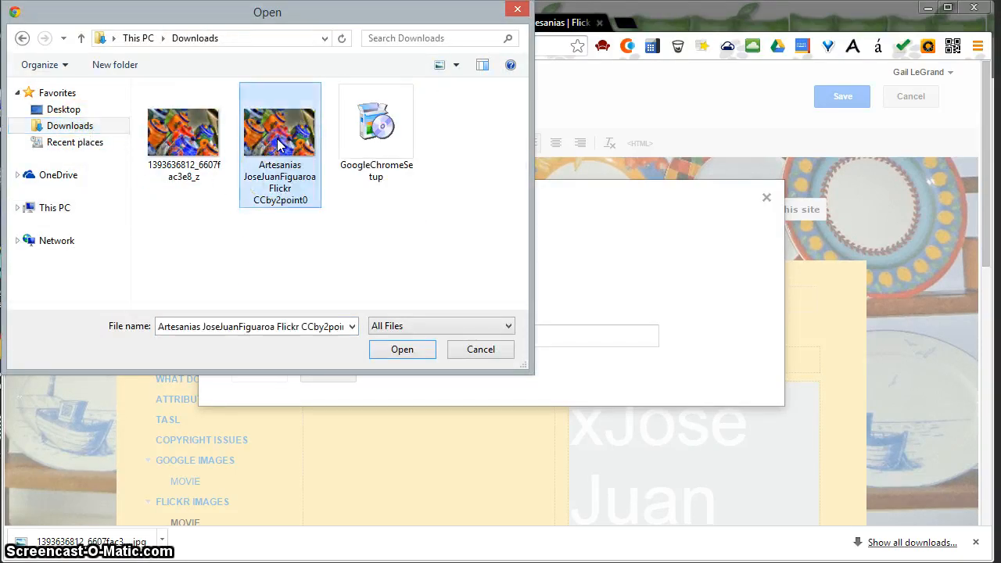
click(399, 352)
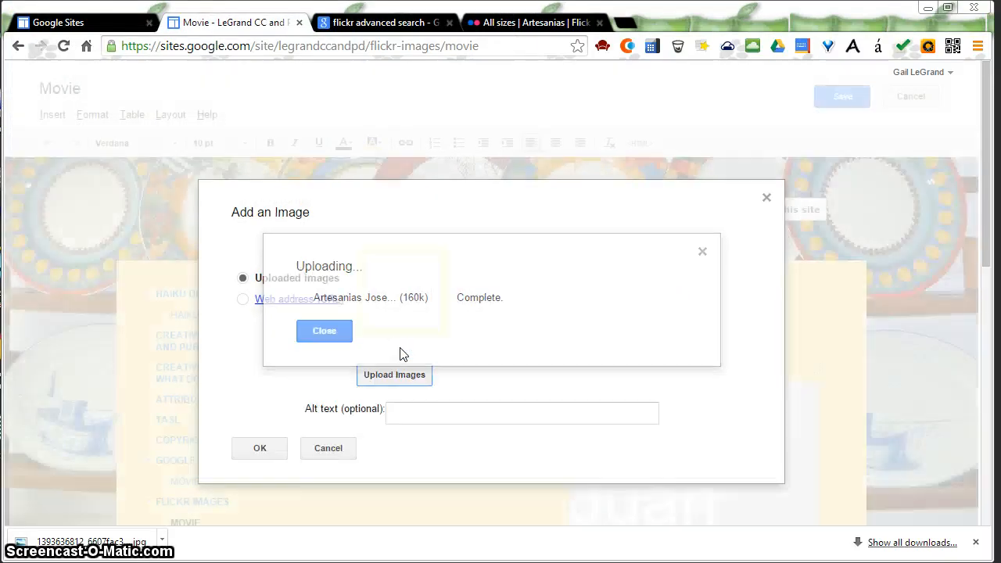
click(391, 270)
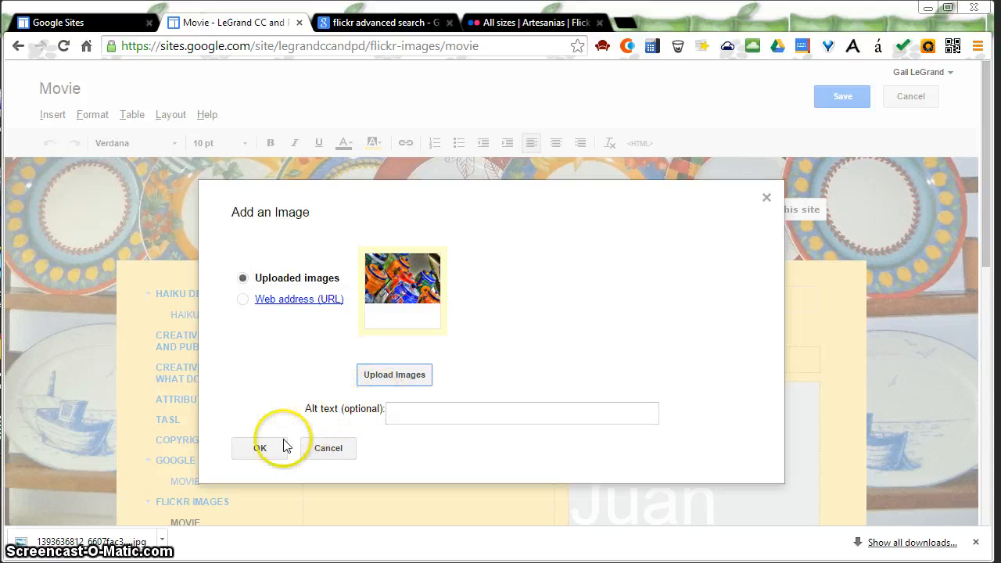
click(259, 449)
click(260, 451)
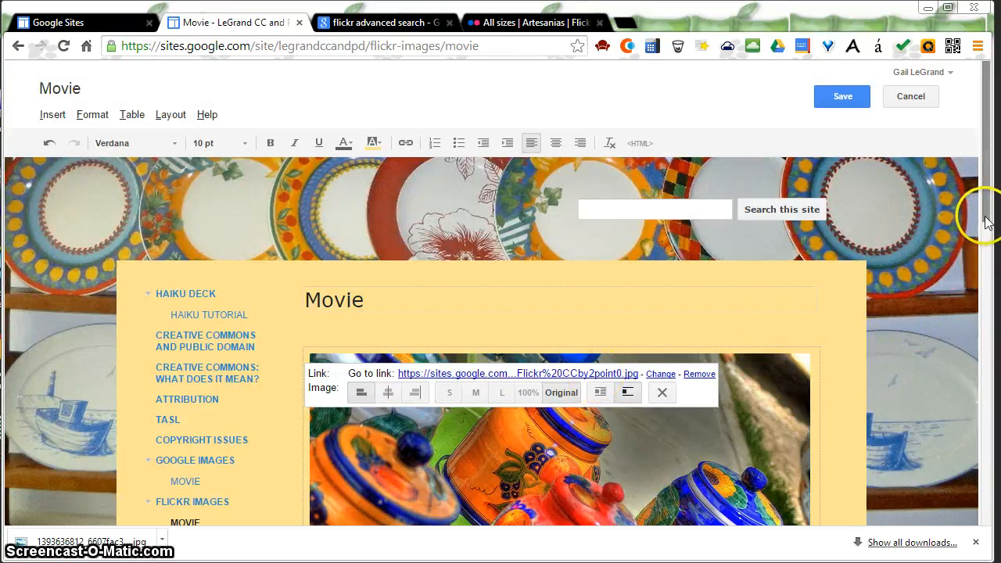
Add the caption title "Artesanias (Dolores Hidalgo)" on a new line below the inserted photo
drag(988, 214, 989, 296)
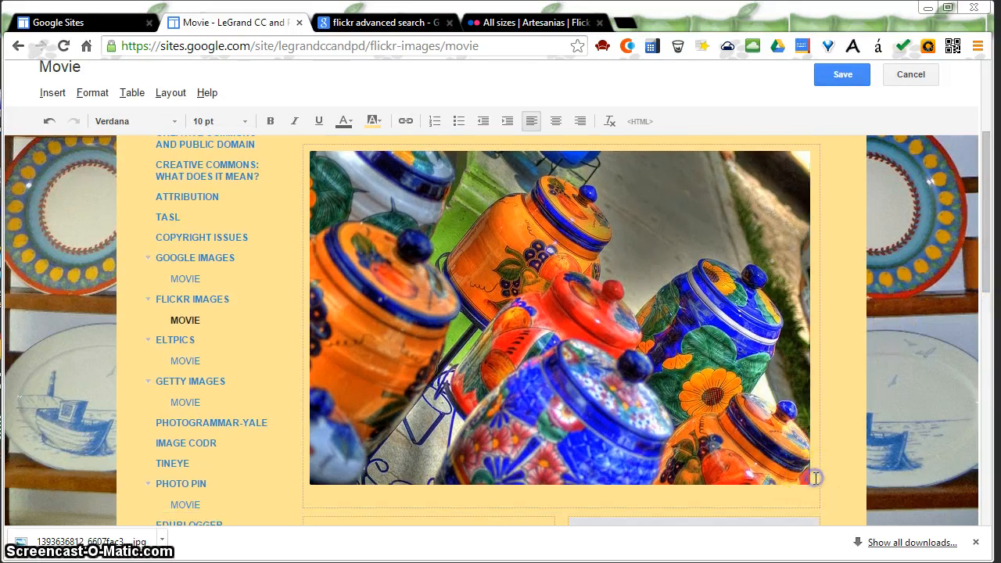
key(Return)
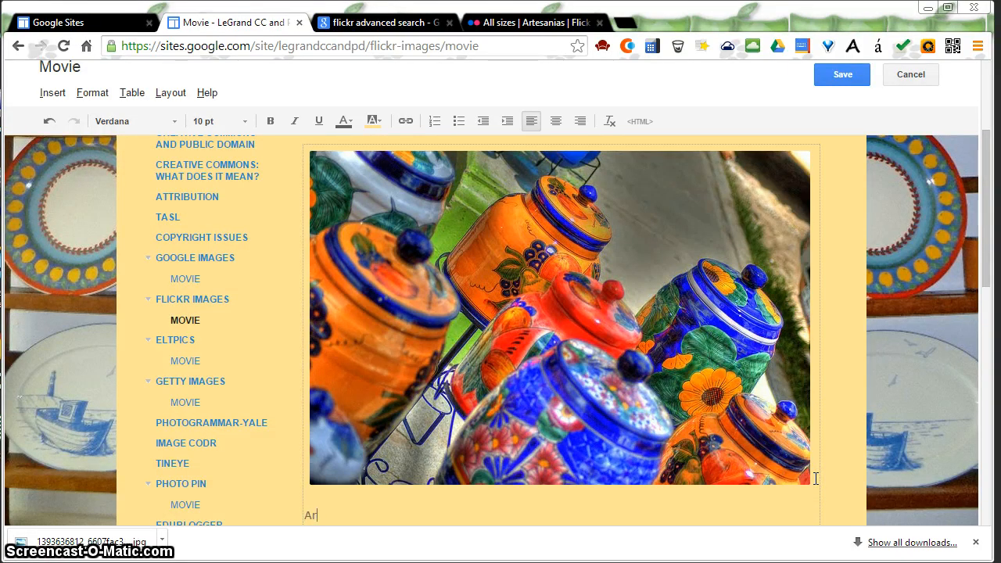
text(Artesanias (Dolores Hidalgo)
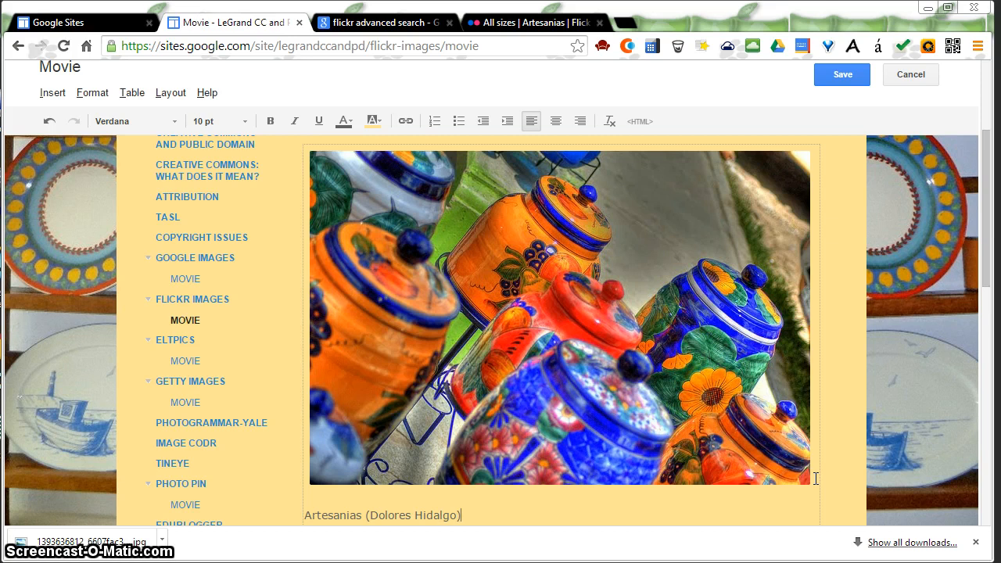
text())
key(Return)
Complete the caption with separate lines for "by" and the photographer's full name, the source "Flickr" and the licence "CC by 2.0"
text(by )
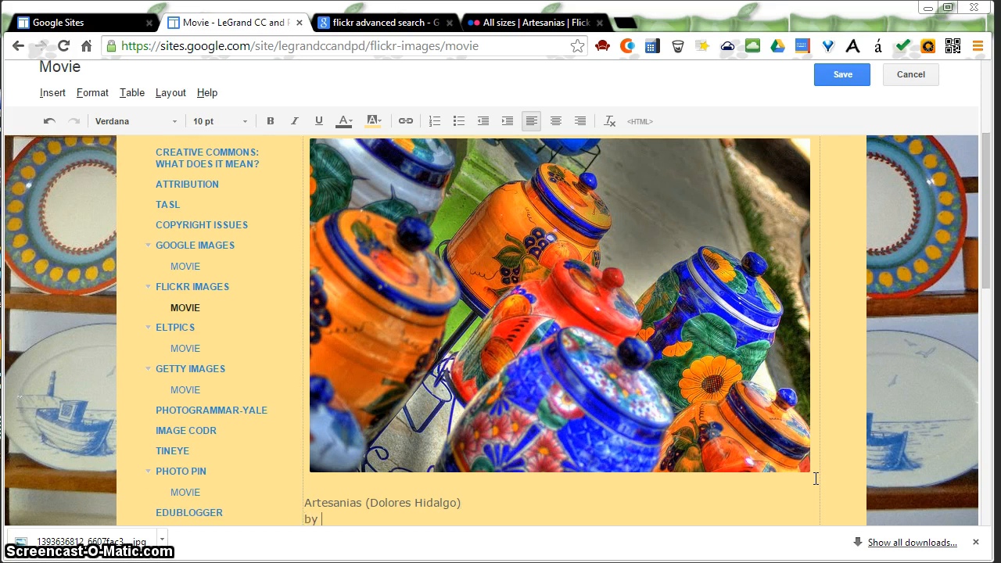
text(Jose J)
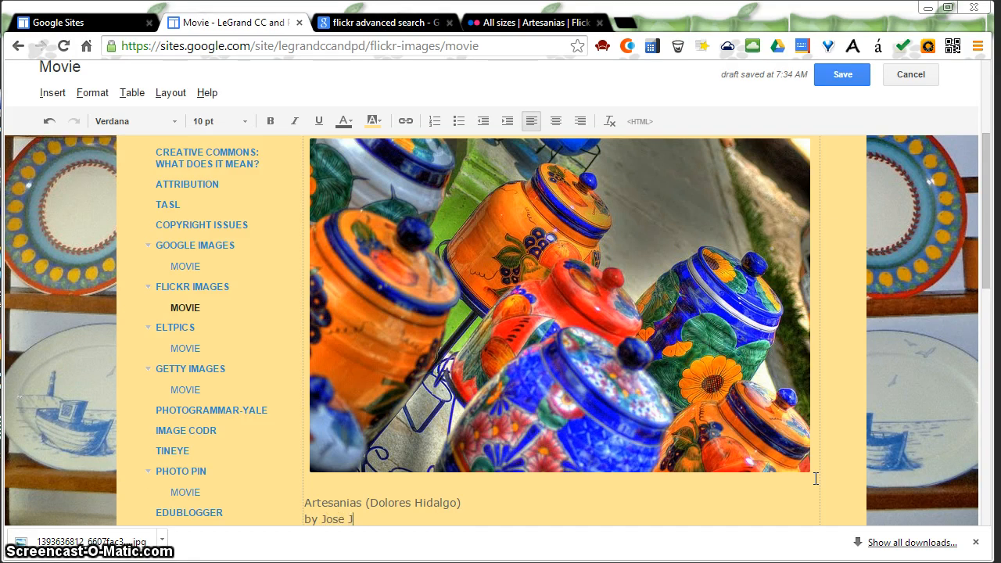
text(uan Fi)
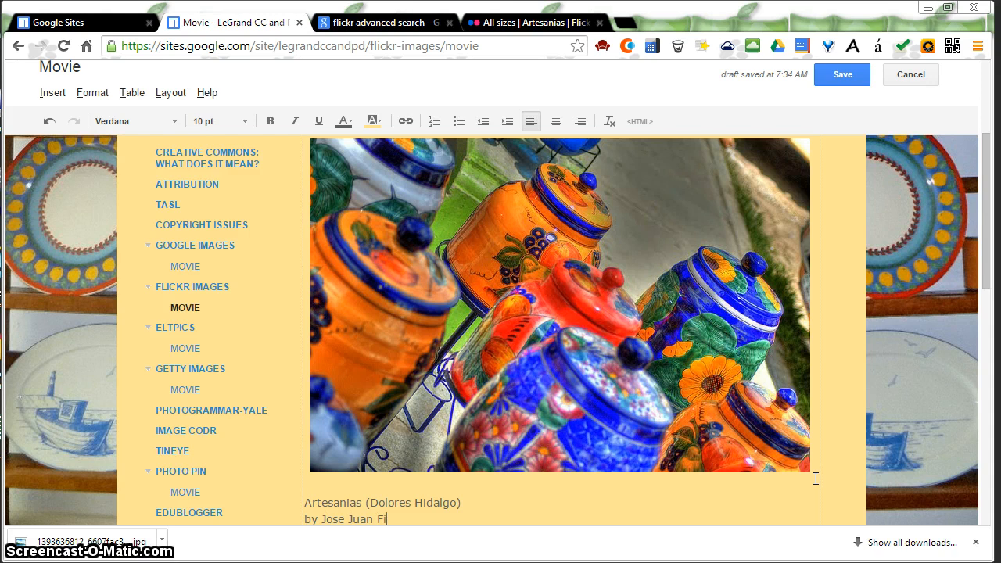
text(gueroa)
key(Return)
scroll(816, 479, down, 3)
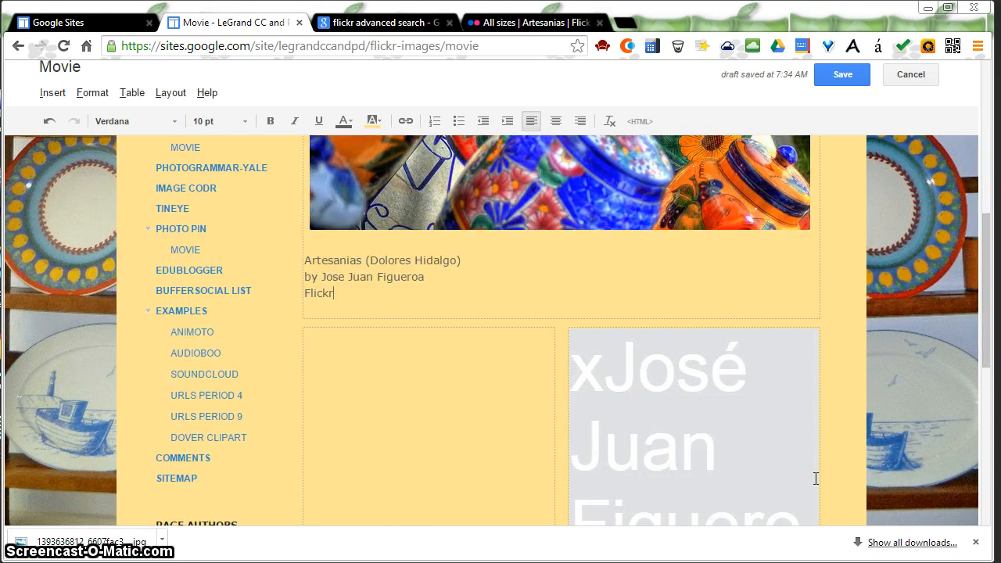
key(Return)
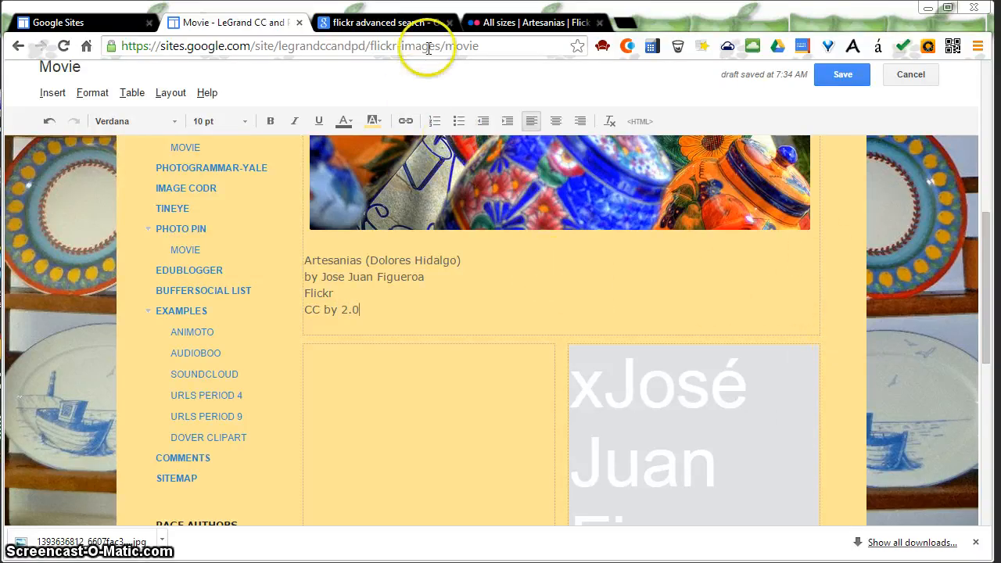
Open the Artesanias photo's licence page from its Flickr sizes page and copy the licence page's web address
click(506, 23)
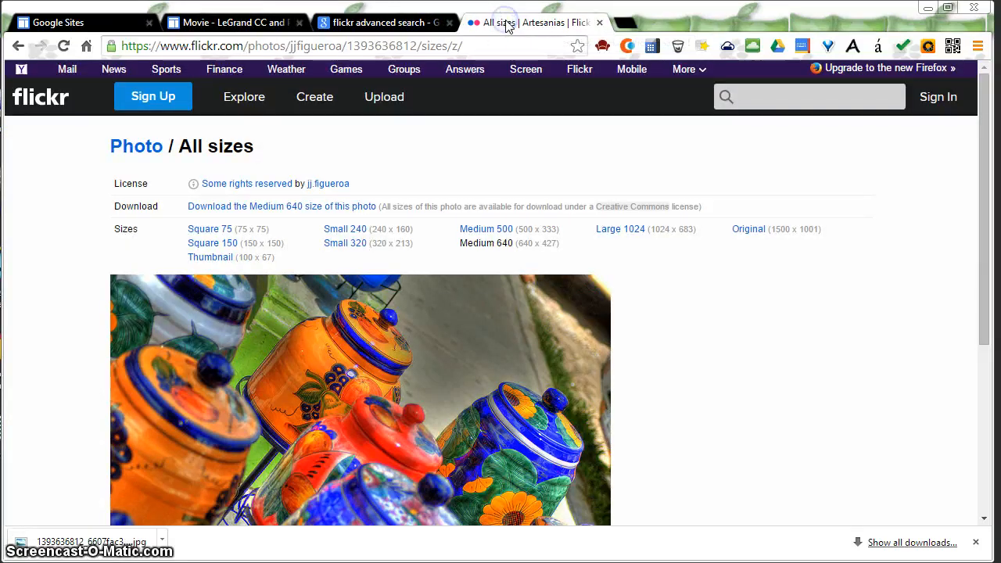
click(231, 188)
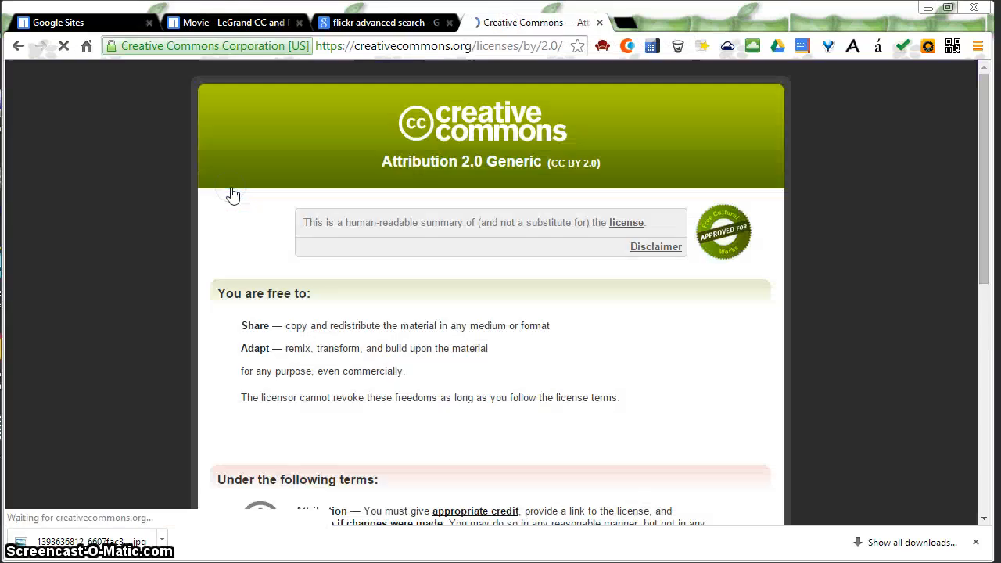
click(457, 48)
key(ctrl+c)
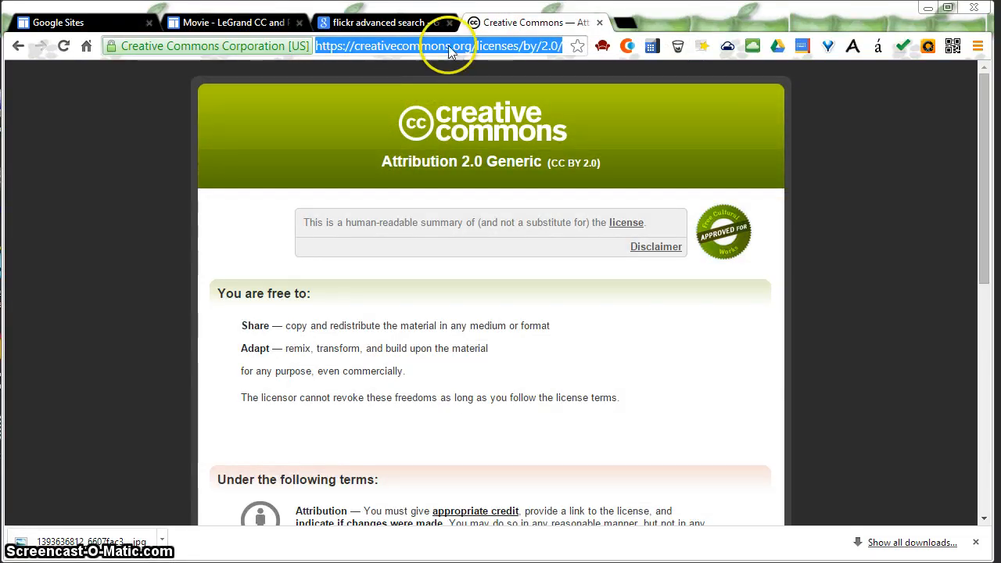
click(410, 21)
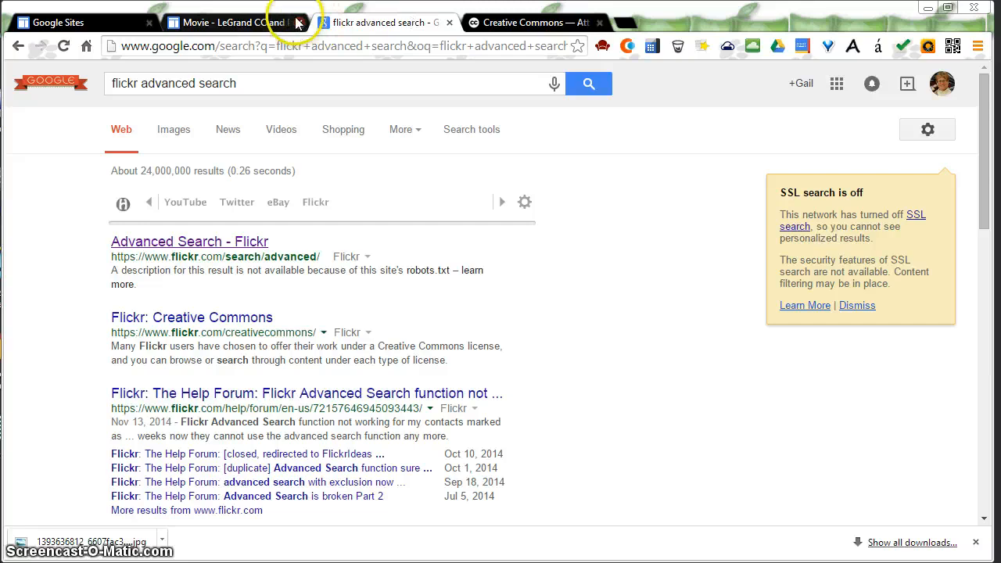
click(266, 21)
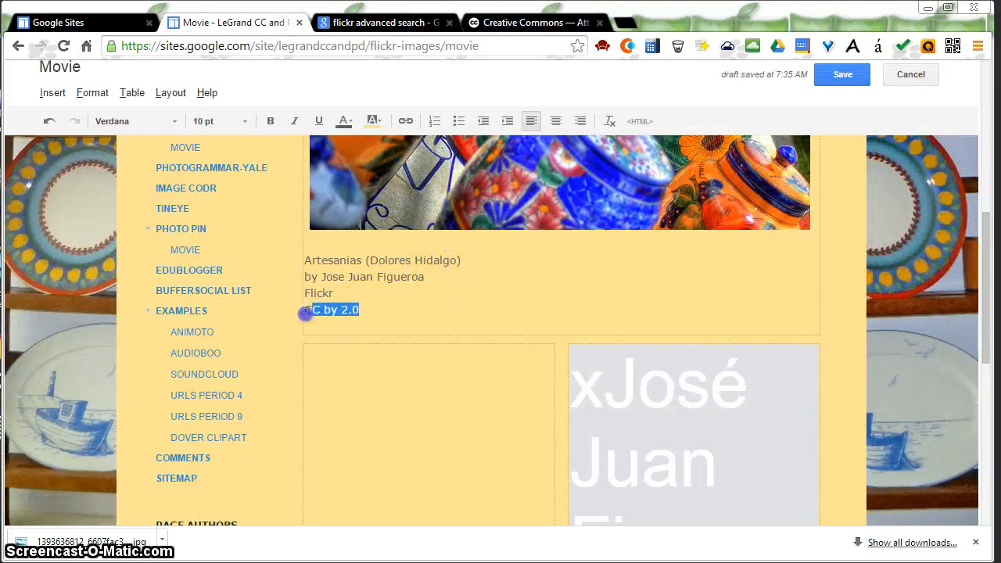
click(51, 92)
click(97, 171)
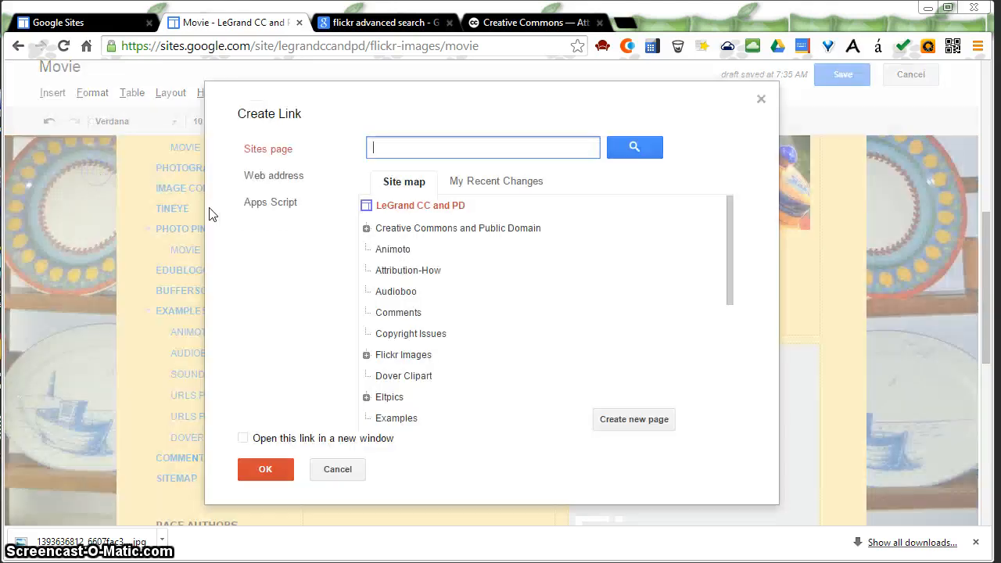
click(280, 176)
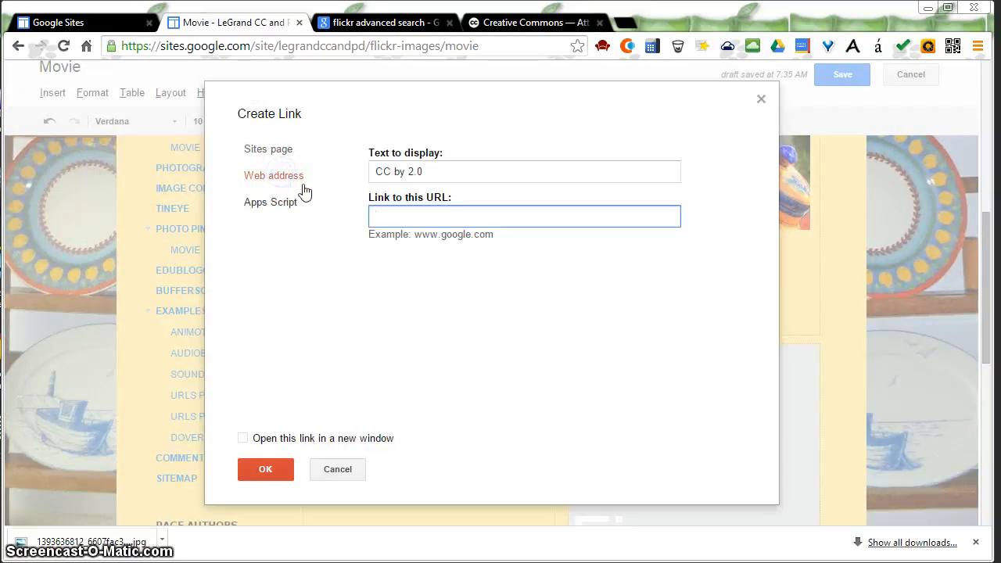
key(ctrl+v)
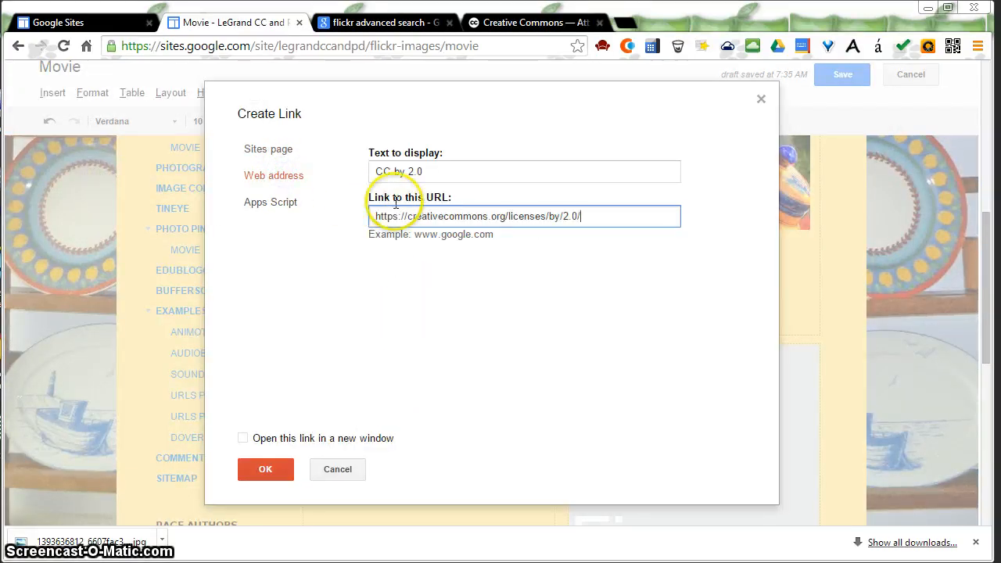
click(243, 439)
click(265, 469)
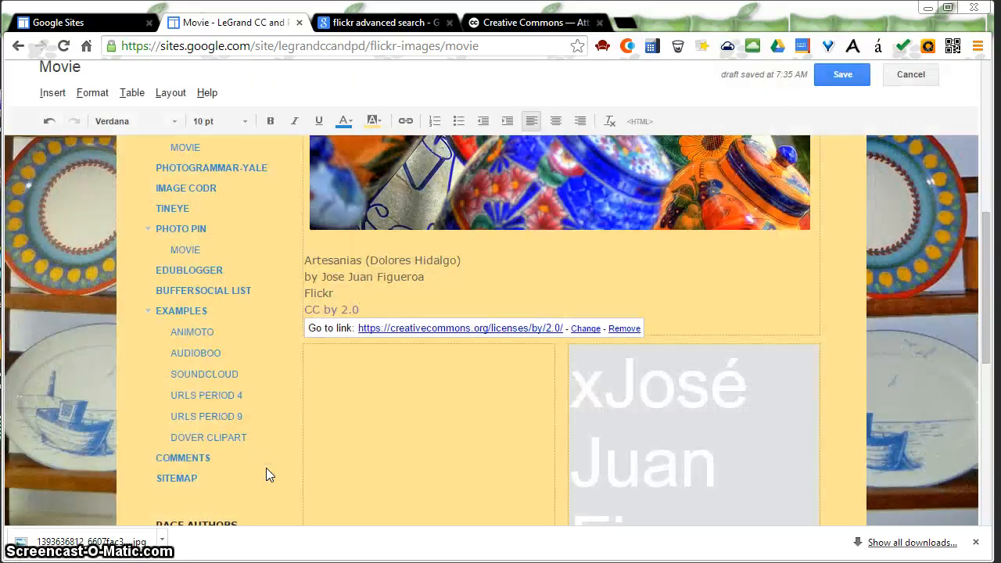
click(356, 313)
click(356, 365)
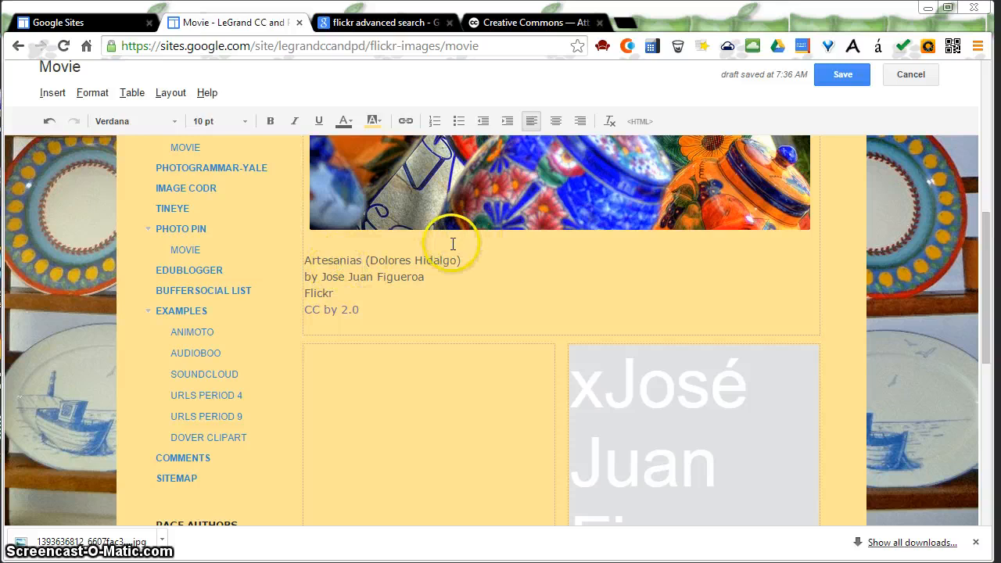
Go back from the licence page to the main Flickr page of the Artesanias photo and copy its web address
click(485, 28)
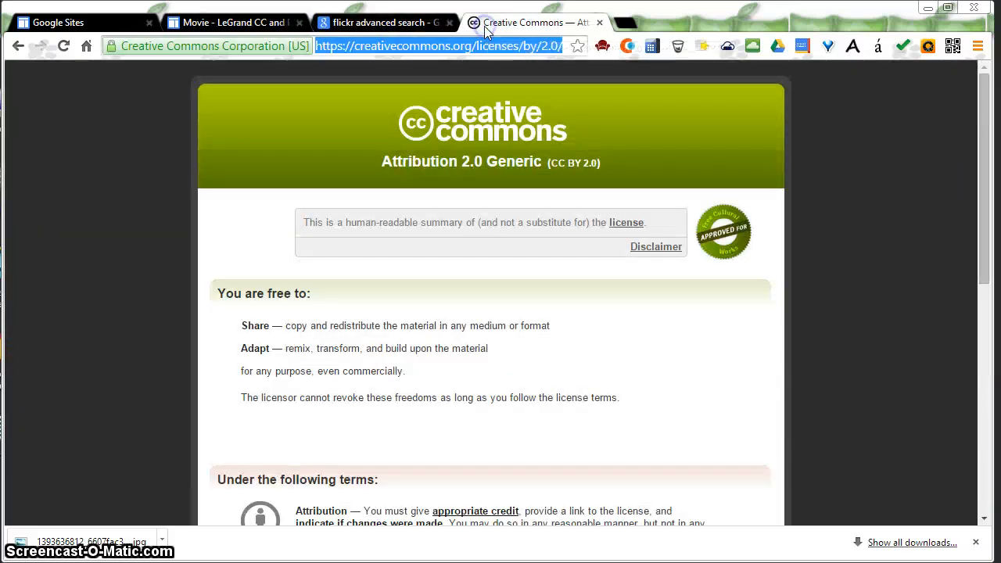
click(17, 47)
drag(324, 243, 371, 258)
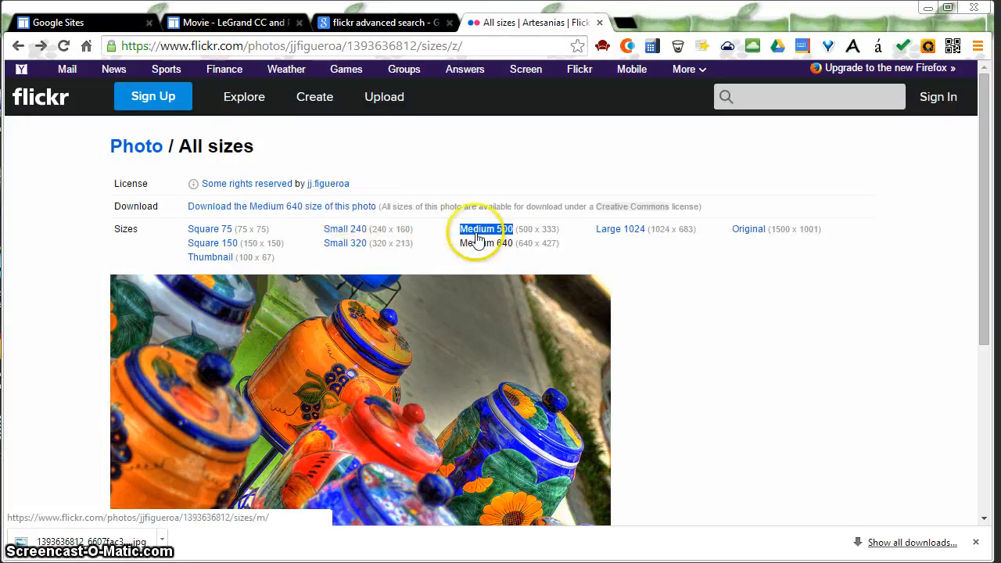
click(469, 45)
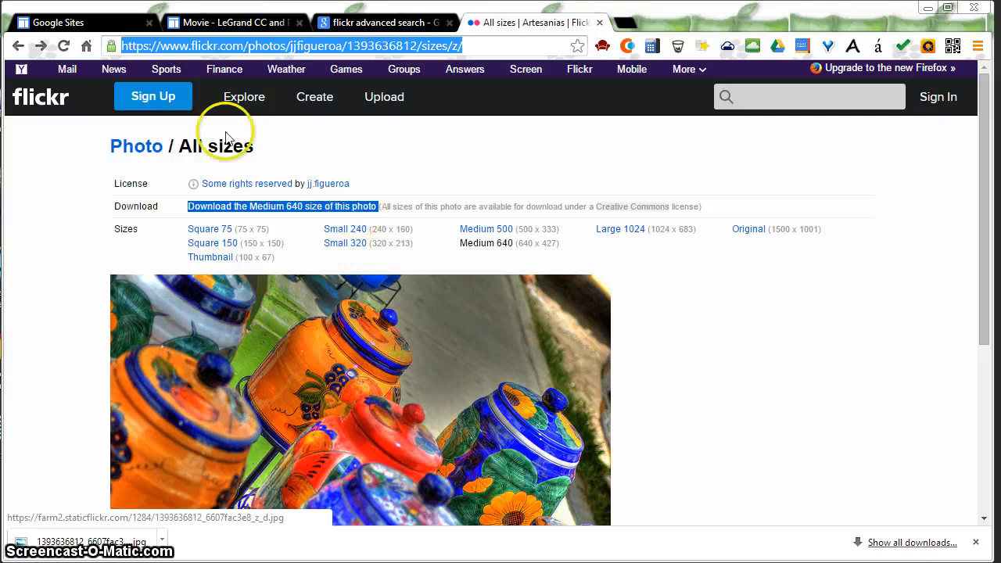
click(18, 45)
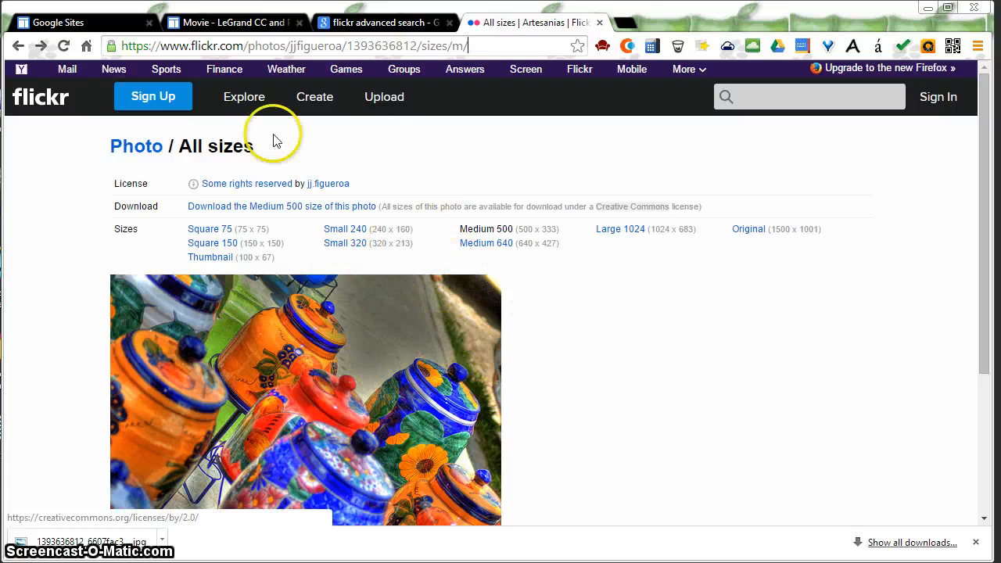
click(20, 47)
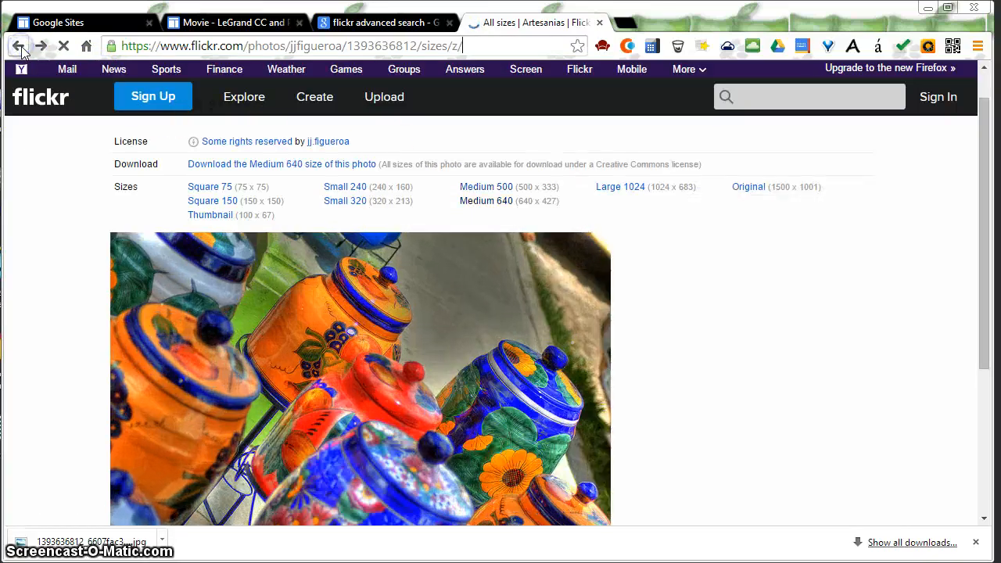
click(20, 46)
click(20, 47)
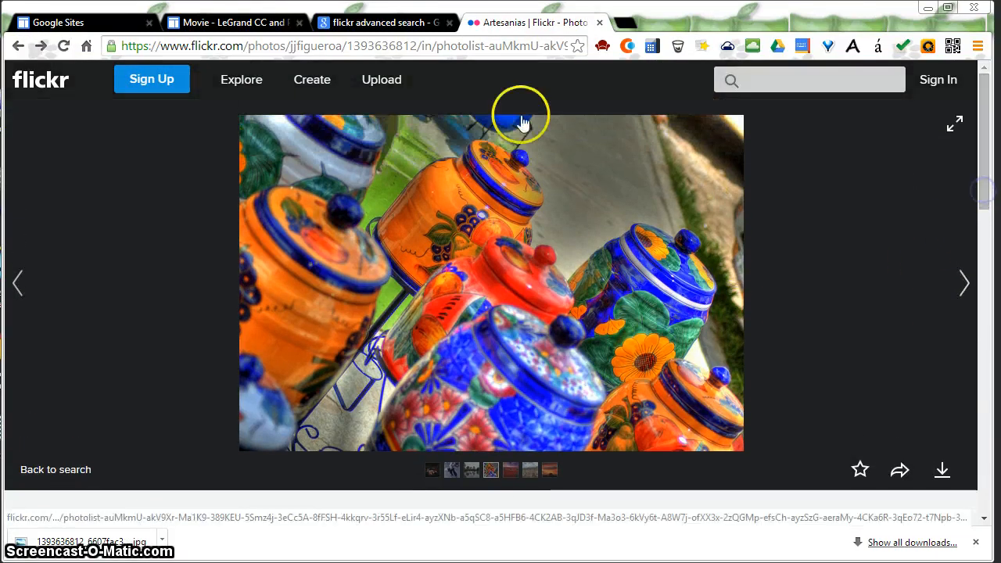
click(466, 47)
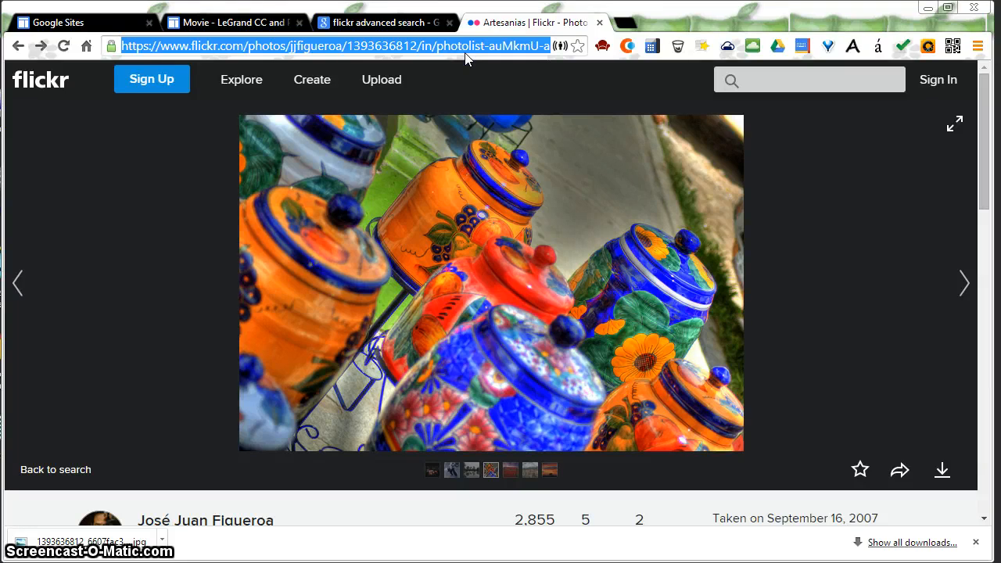
Link the caption title "Artesanias (Dolores Hidalgo)" to the copied Flickr photo page address, opening in a new window
click(270, 22)
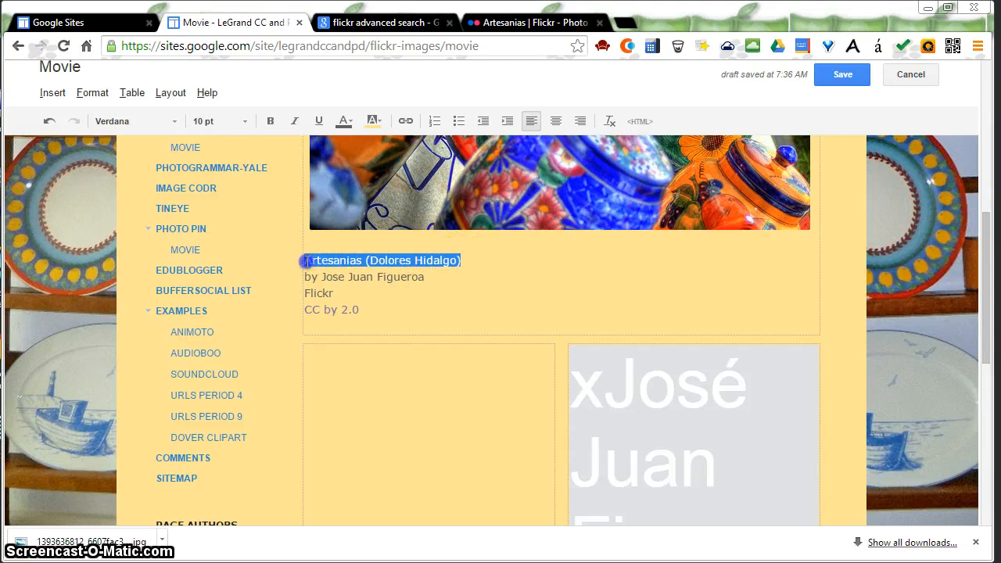
click(52, 93)
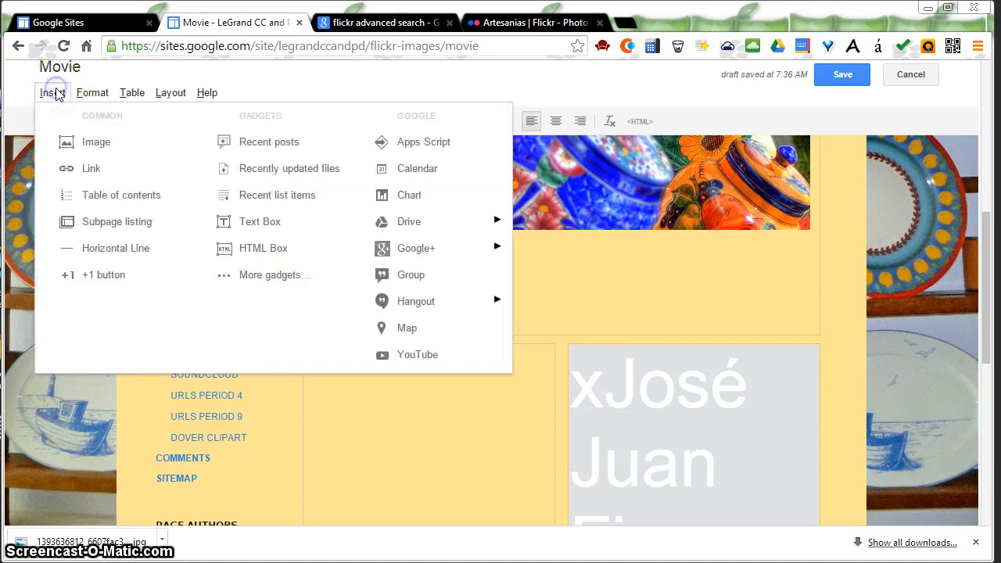
click(96, 169)
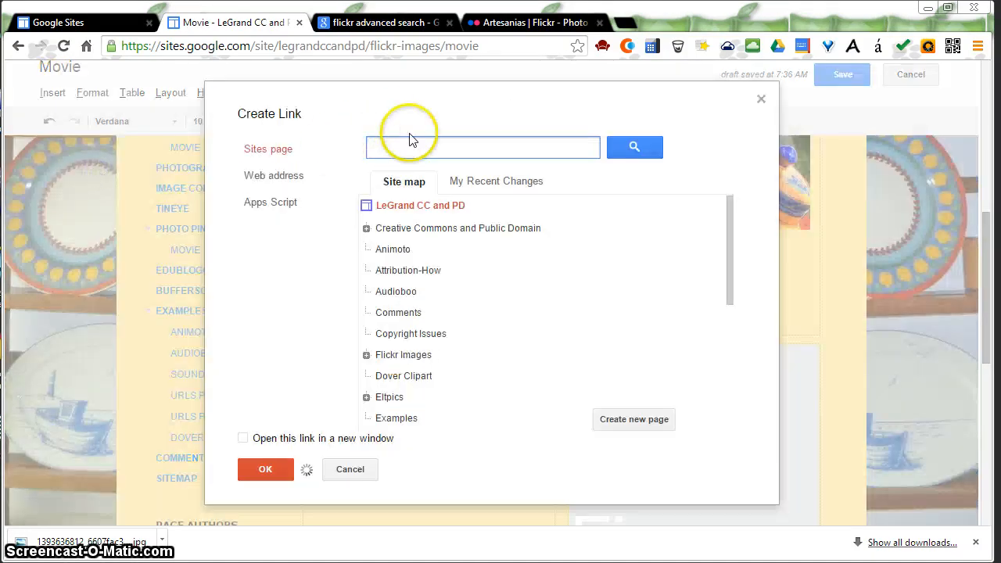
click(291, 182)
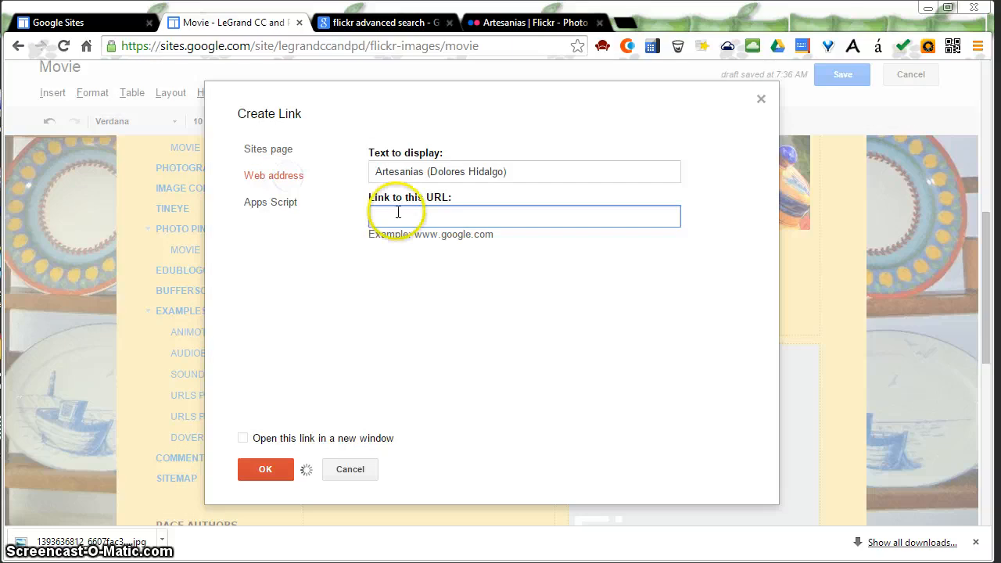
key(ctrl+v)
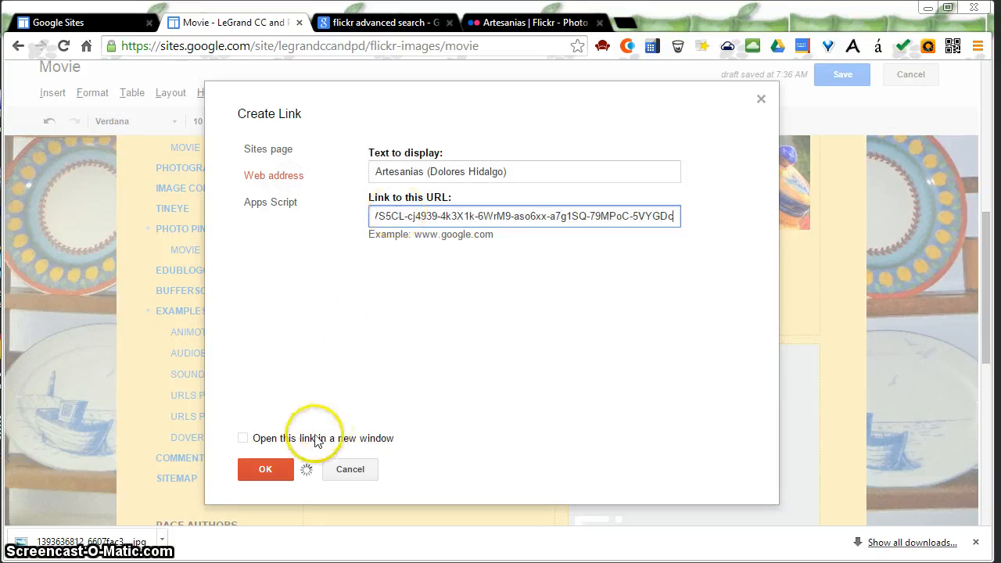
click(243, 439)
click(264, 469)
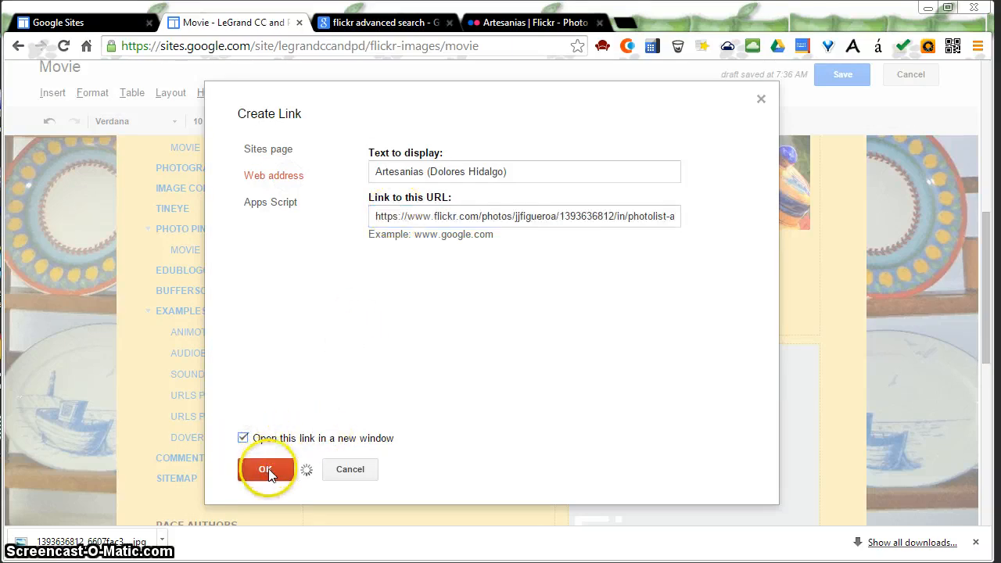
click(433, 303)
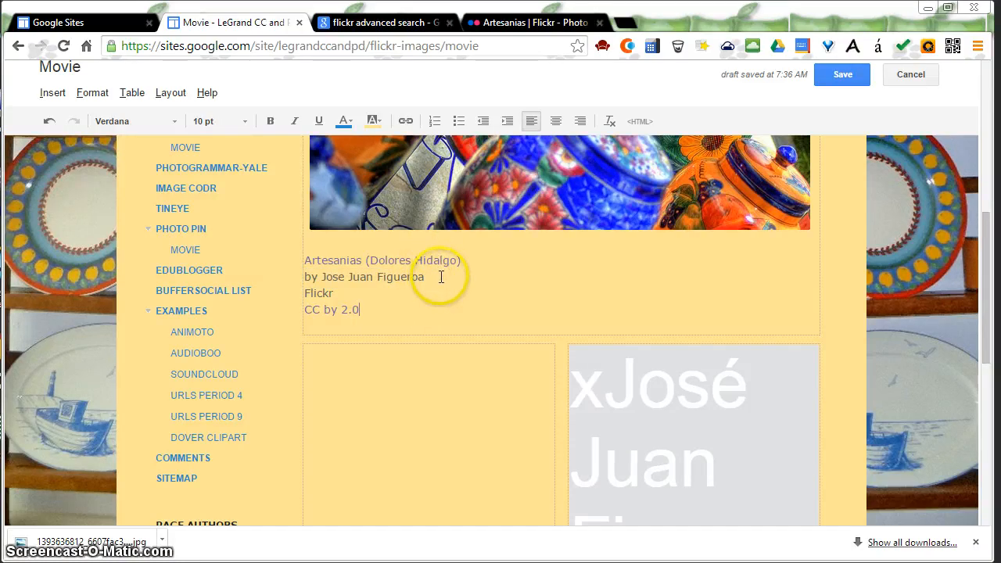
Open the photographer's Flickr photostream from the Artesanias photo page and copy its web address
click(501, 23)
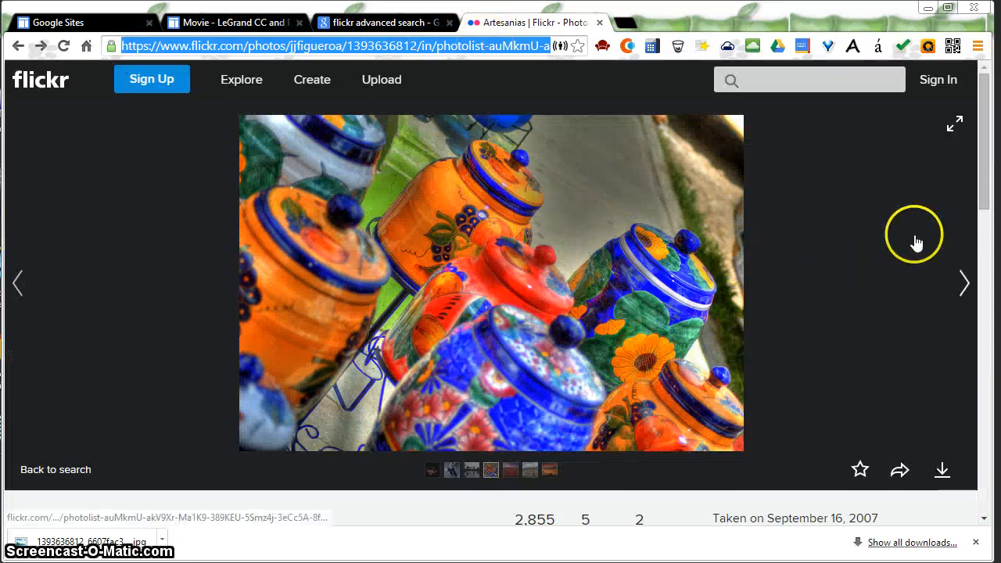
click(984, 202)
drag(984, 202, 984, 223)
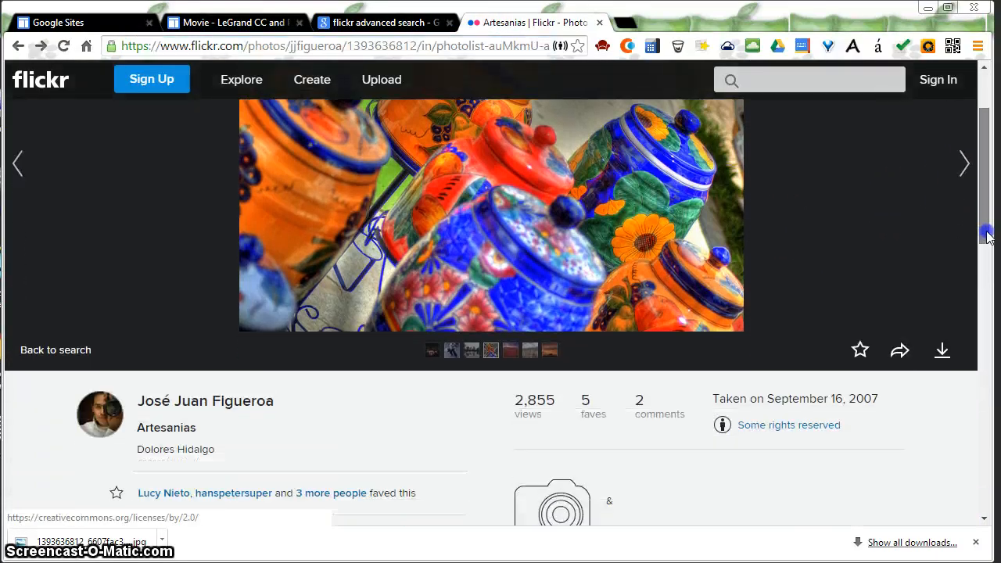
click(207, 391)
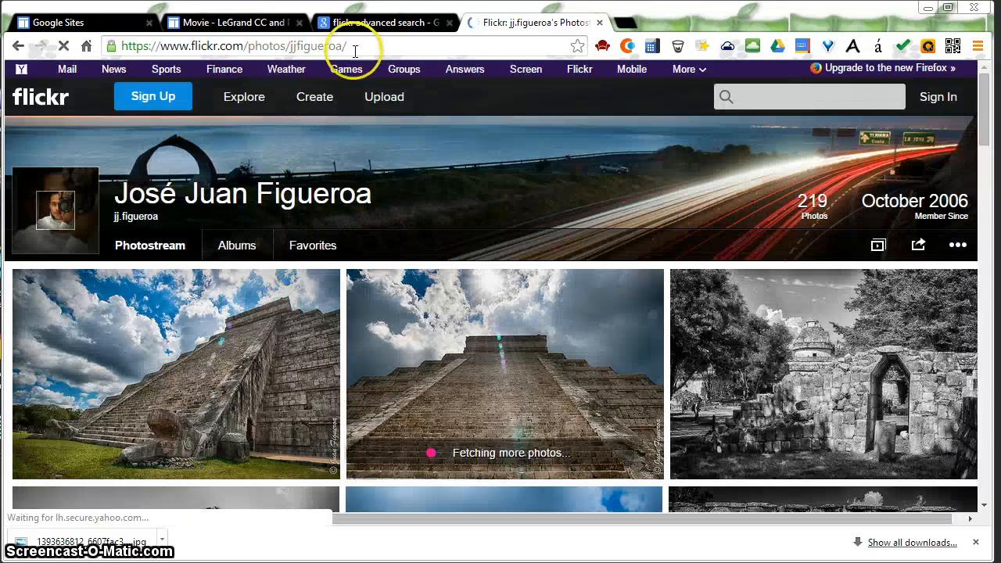
click(354, 47)
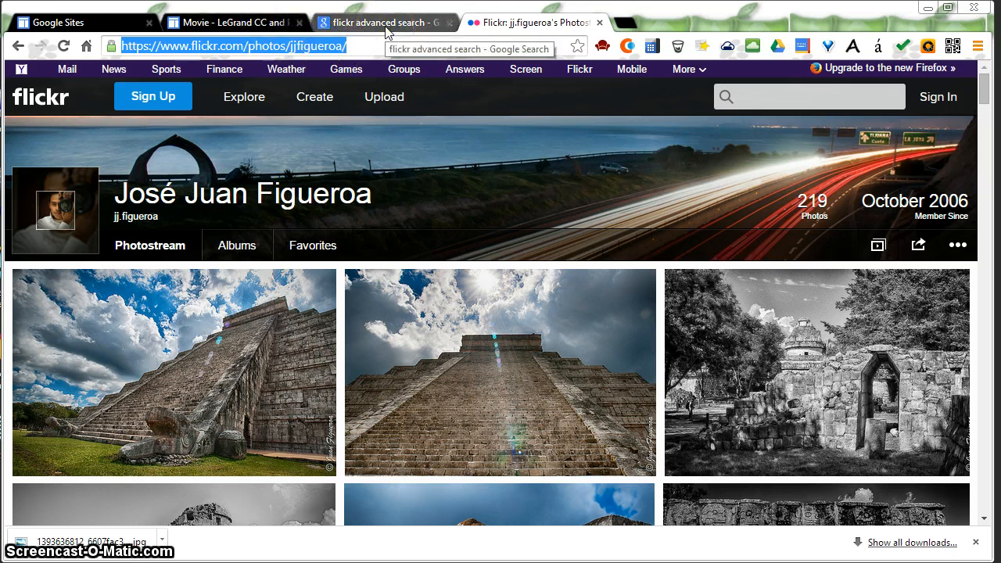
Link the photographer's name in the caption to the copied Flickr photostream address, opening in a new window
click(259, 23)
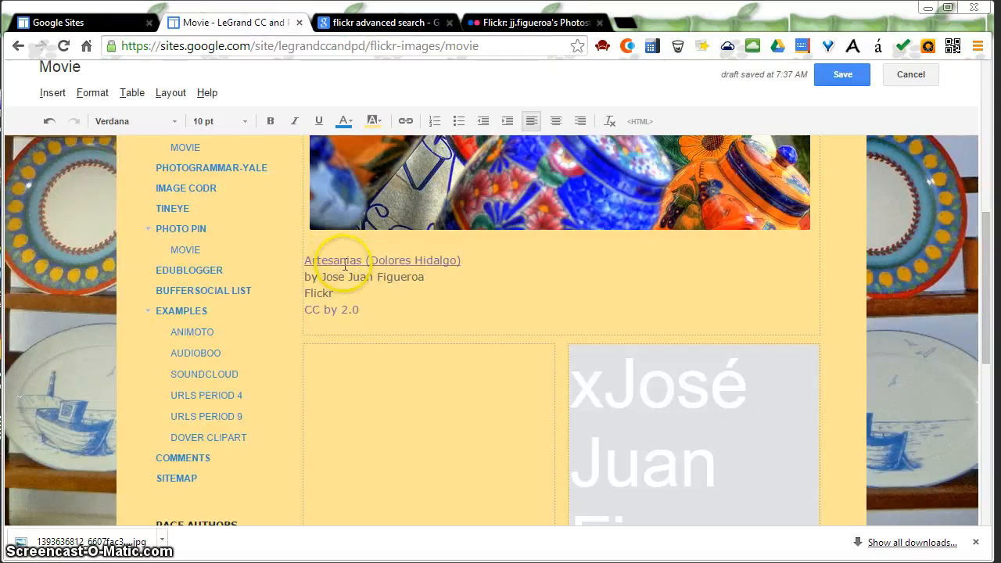
click(430, 276)
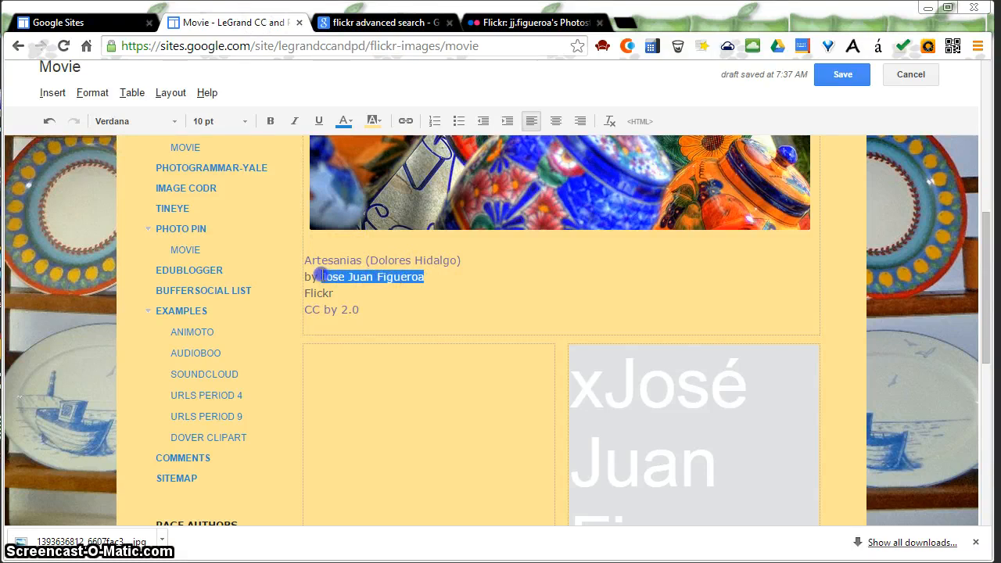
click(53, 92)
click(91, 168)
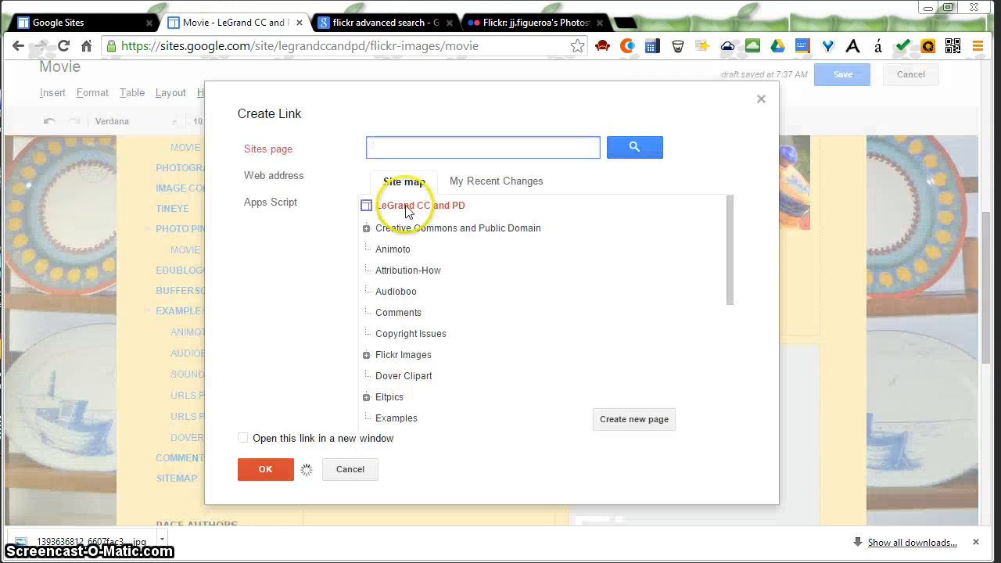
click(281, 175)
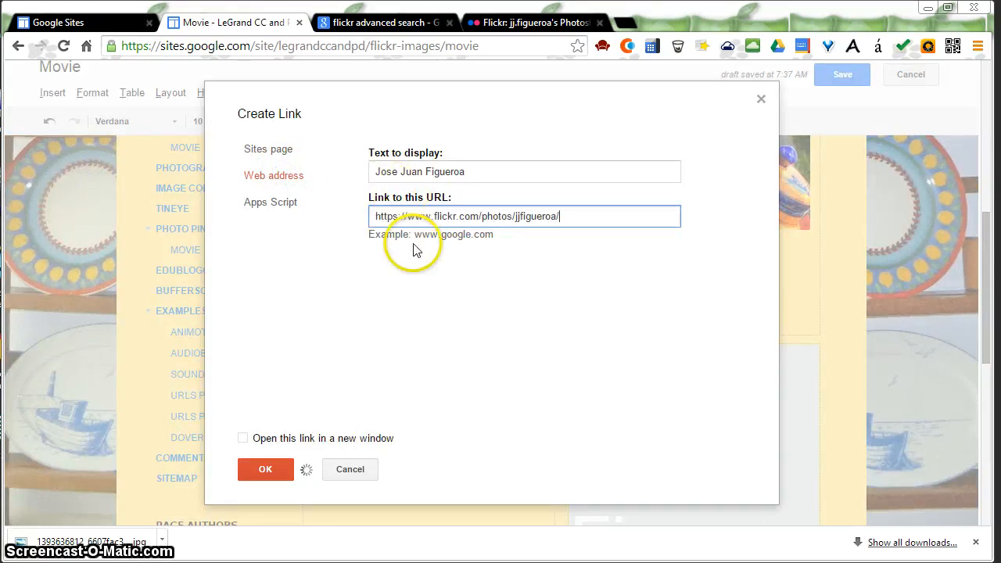
right_click(244, 437)
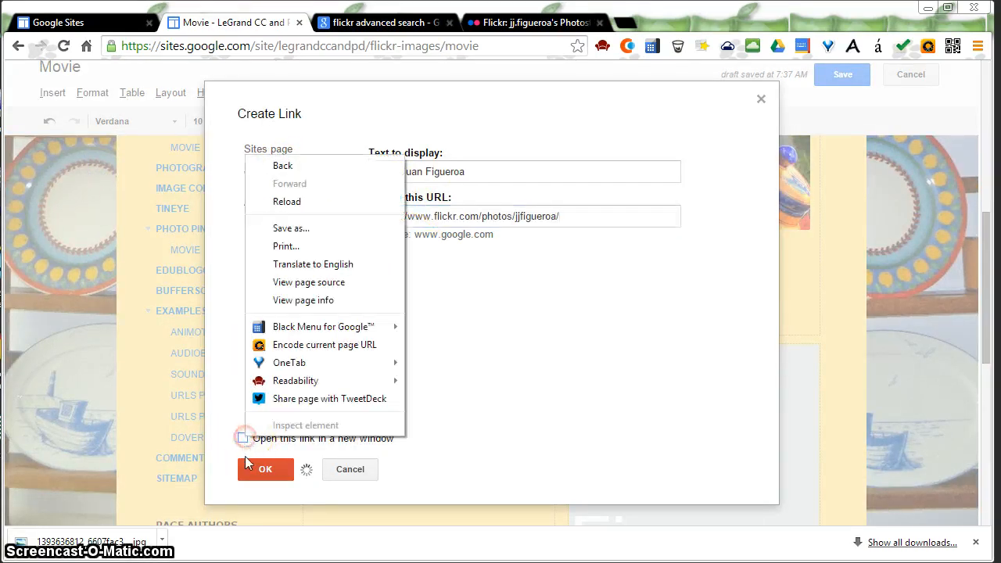
click(243, 438)
click(242, 438)
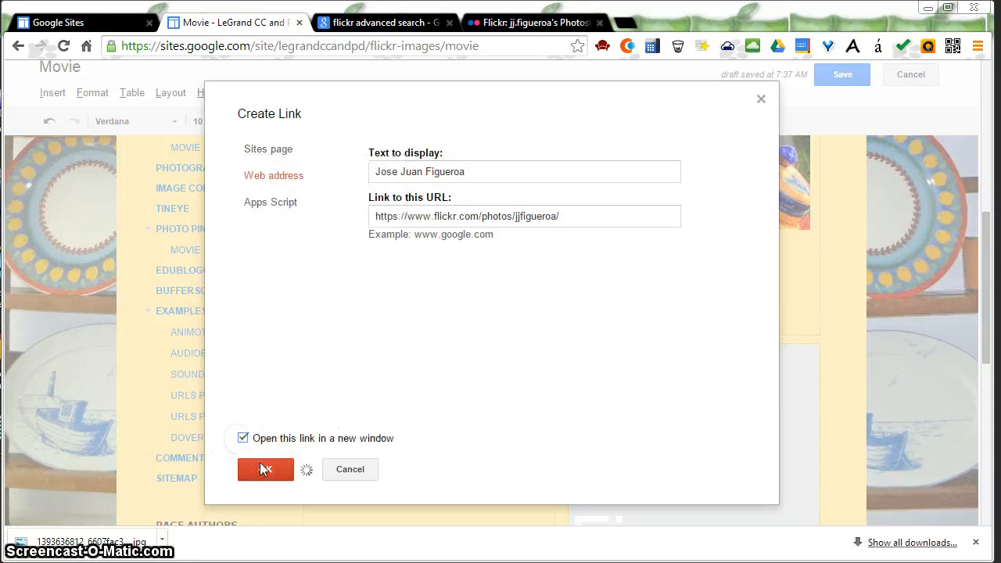
click(264, 469)
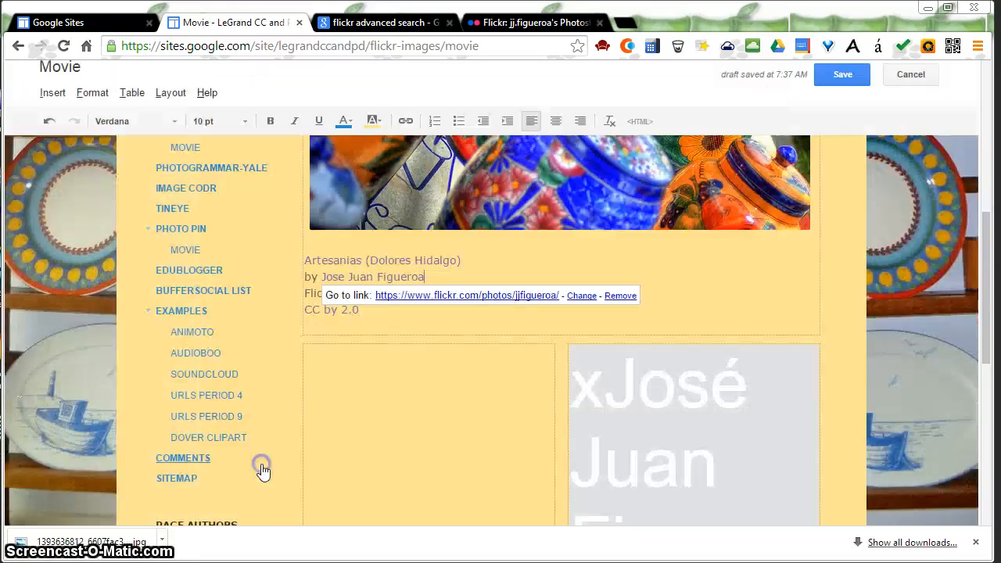
click(673, 305)
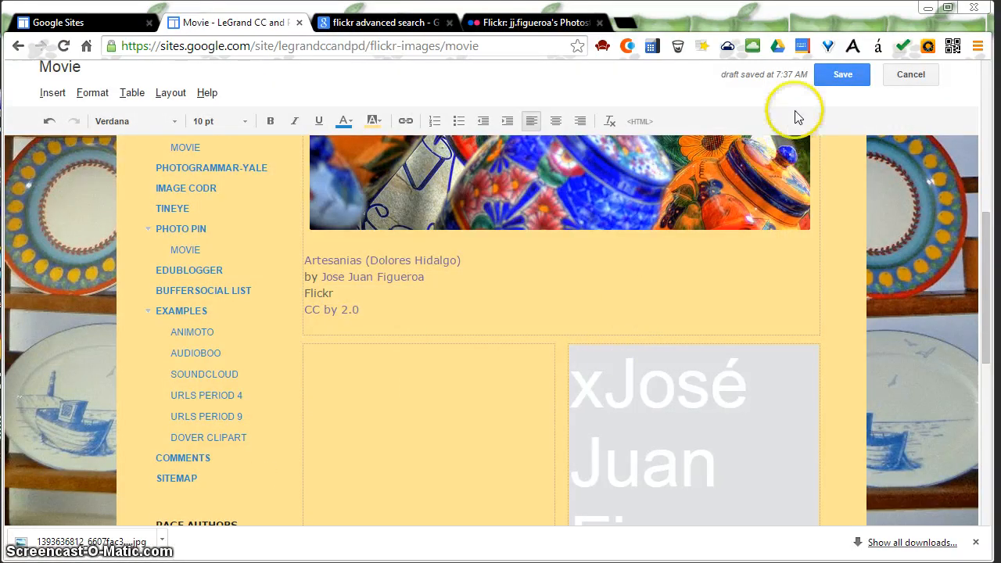
Save the Movie page and review the inserted photo with its linked attribution caption
click(840, 76)
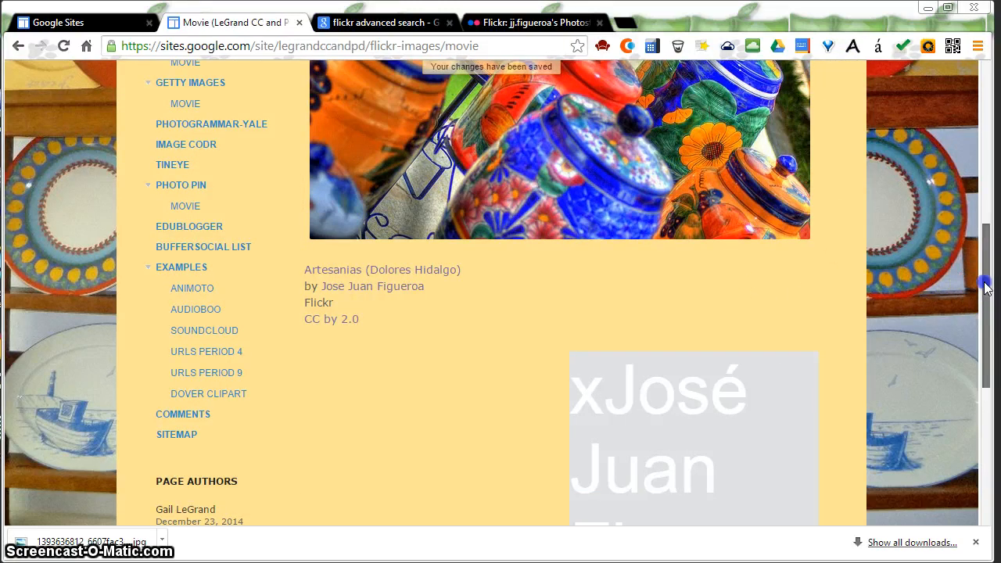
drag(983, 282, 985, 227)
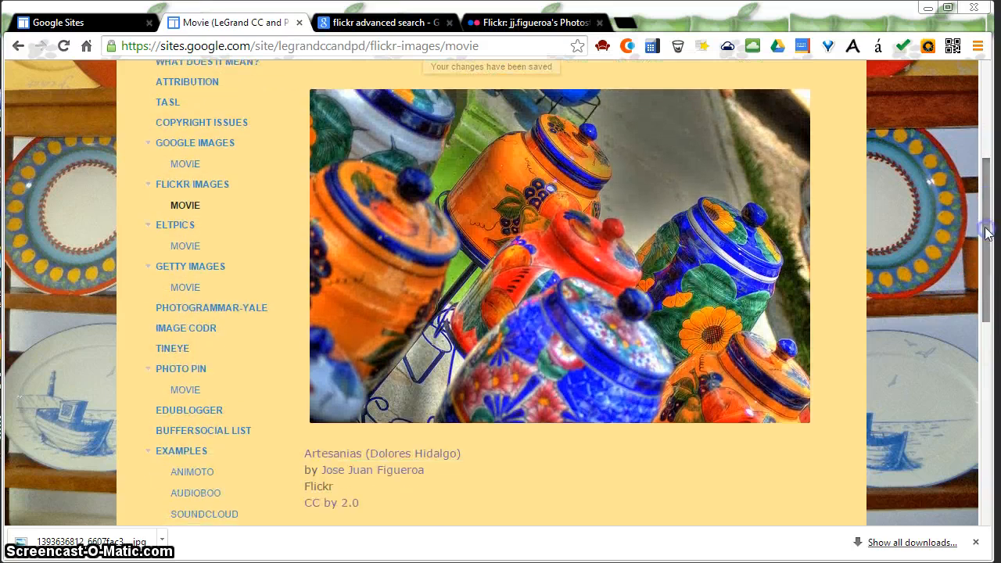
click(356, 471)
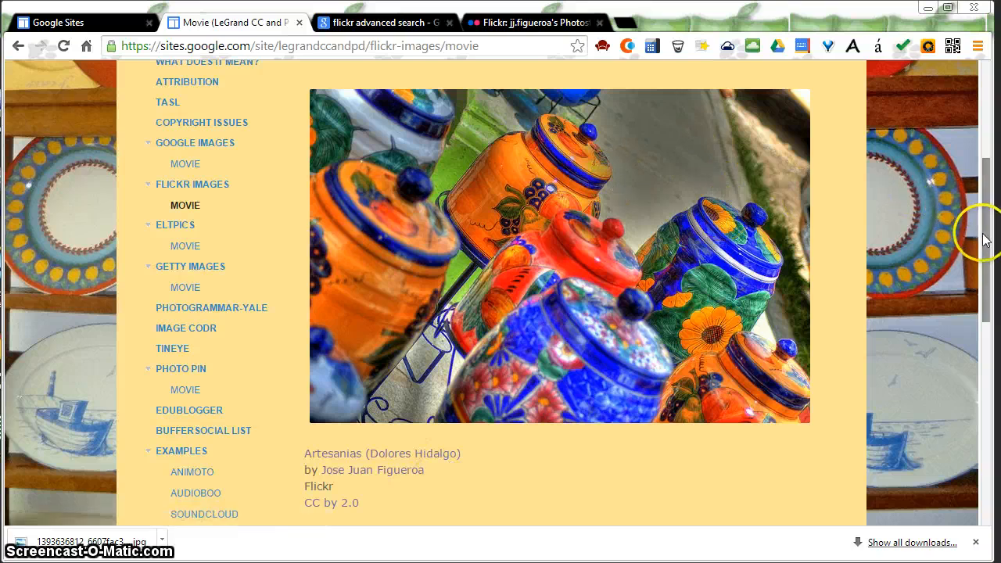
drag(987, 244, 988, 196)
drag(991, 206, 992, 205)
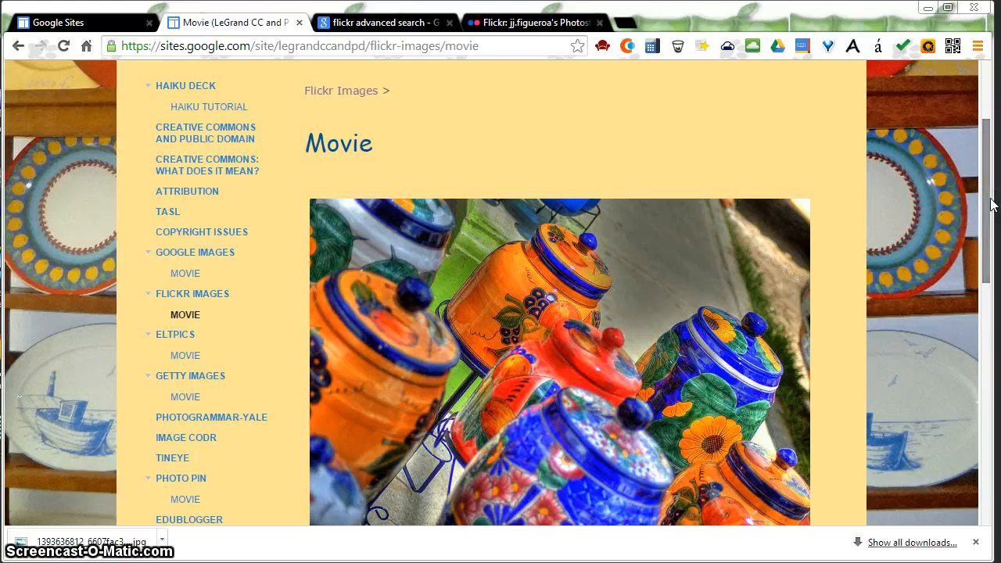